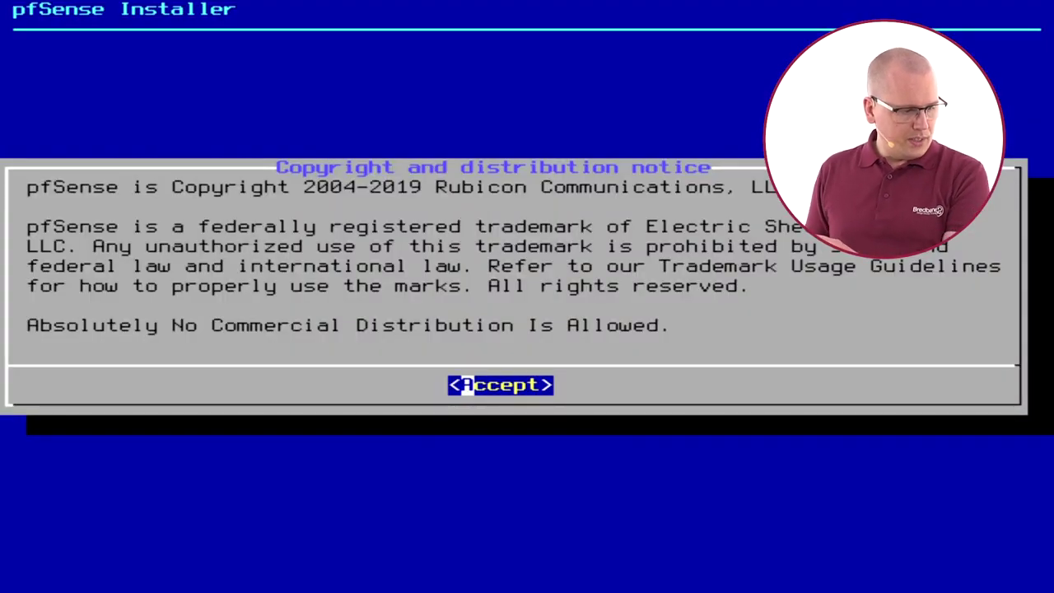
# Accept the copyright notice and start the pfSense install with the default keymap.
pyautogui.press('Return')
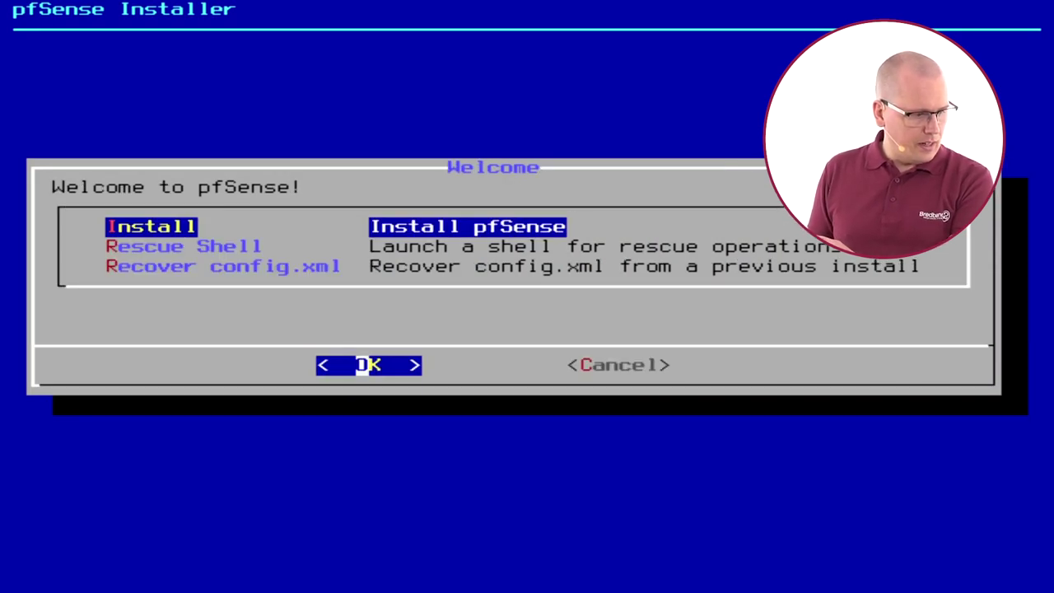
pyautogui.press('Return')
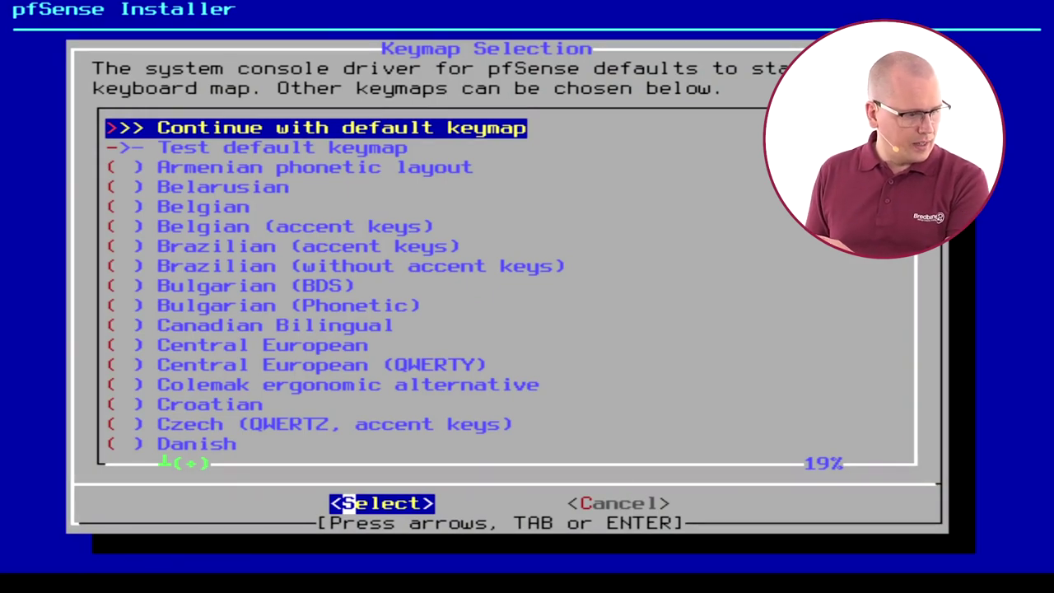
pyautogui.press('Return')
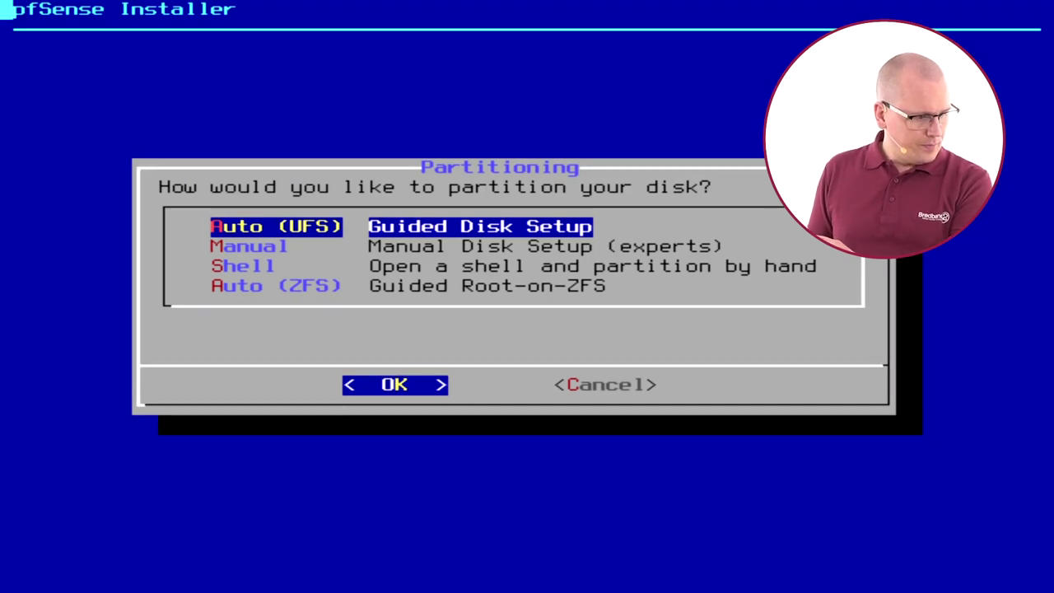
# Choose Auto (UFS) on the entire ada0 disk and confirm it will be erased.
pyautogui.press('Return')
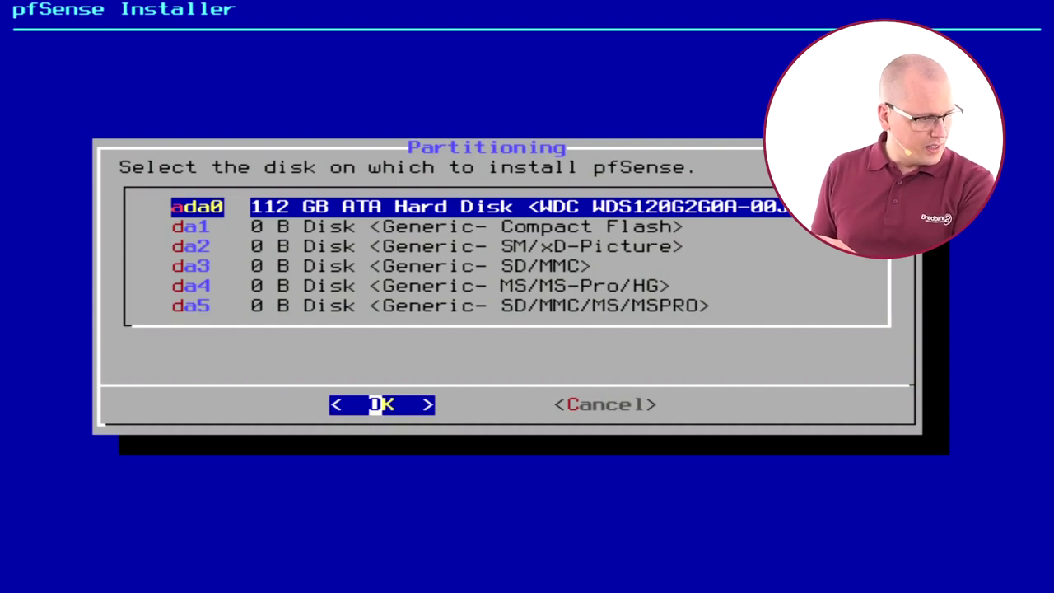
pyautogui.press('Return')
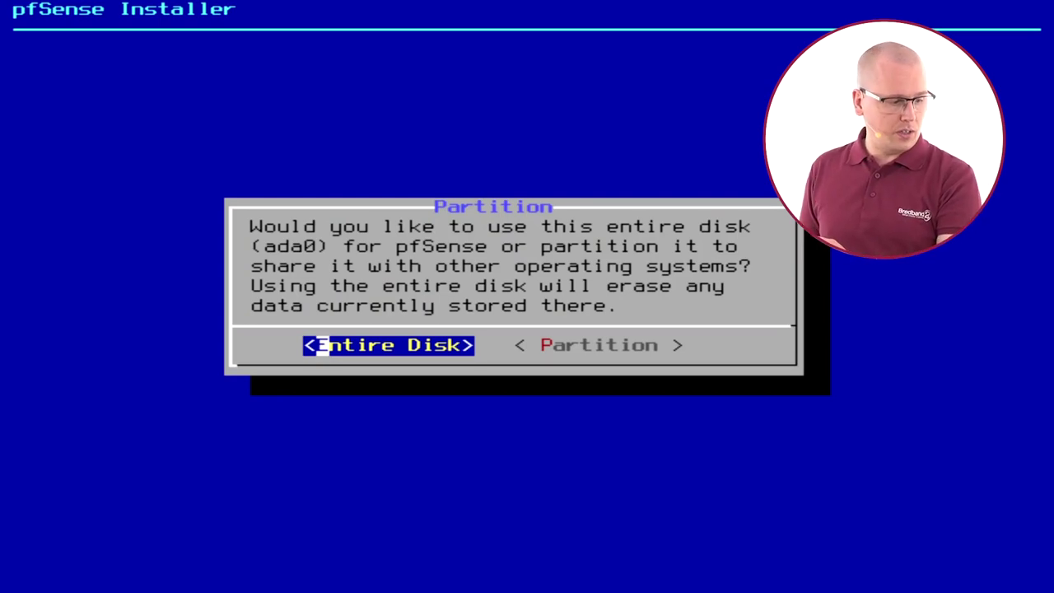
pyautogui.press('Return')
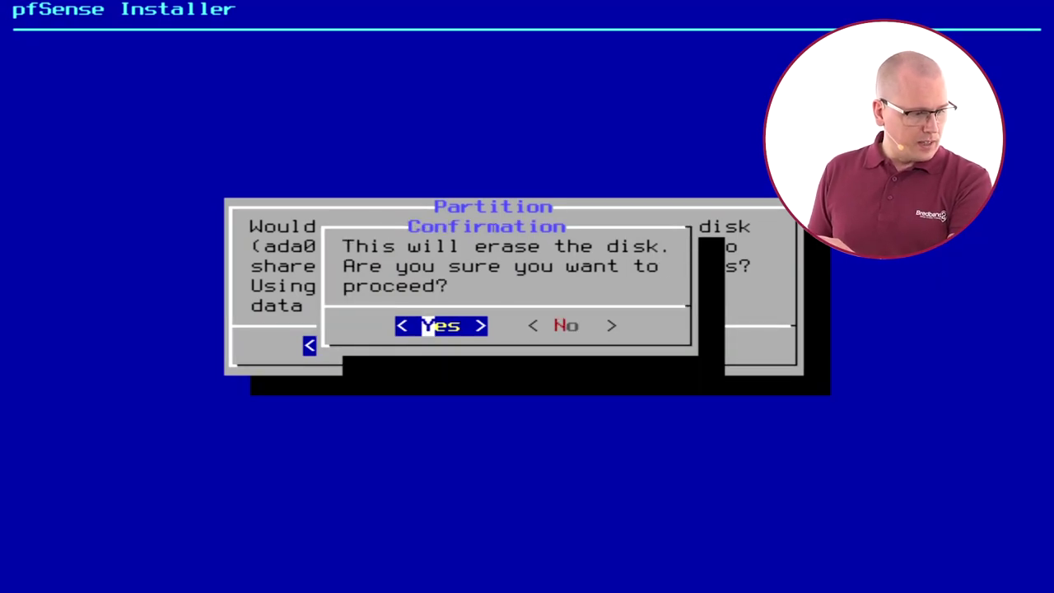
pyautogui.press('Return')
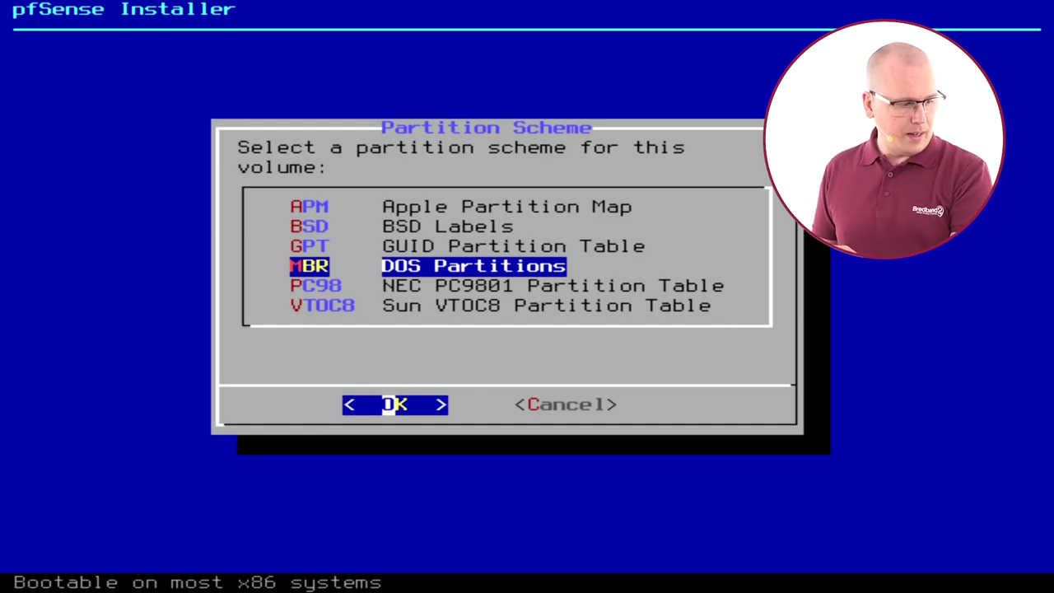
# Pick MBR partitioning, finish the Partition Editor, and commit the layout to begin installing.
pyautogui.press('Return')
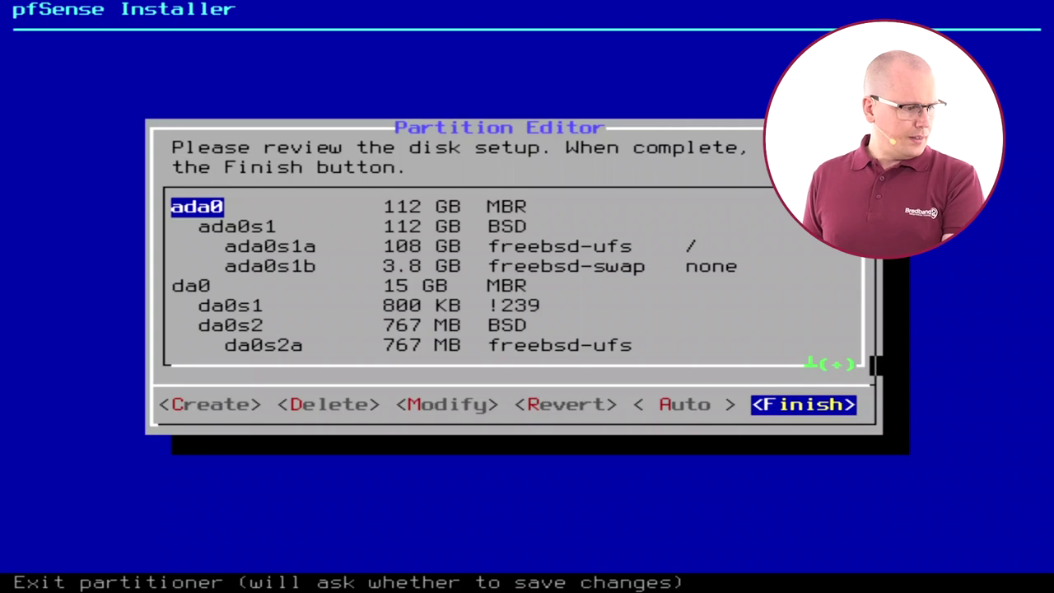
pyautogui.press('Return')
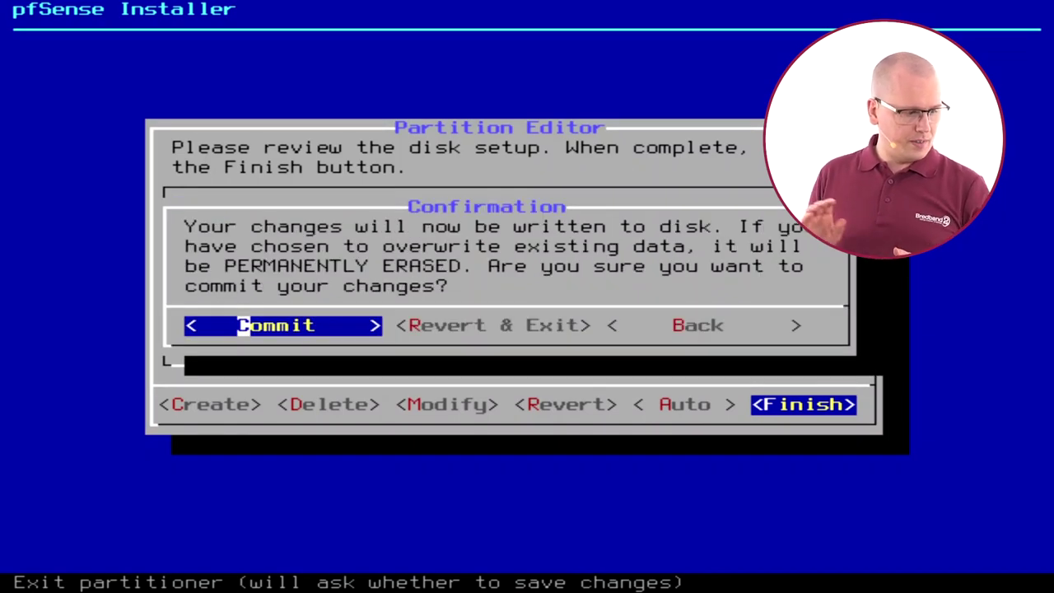
pyautogui.press('Return')
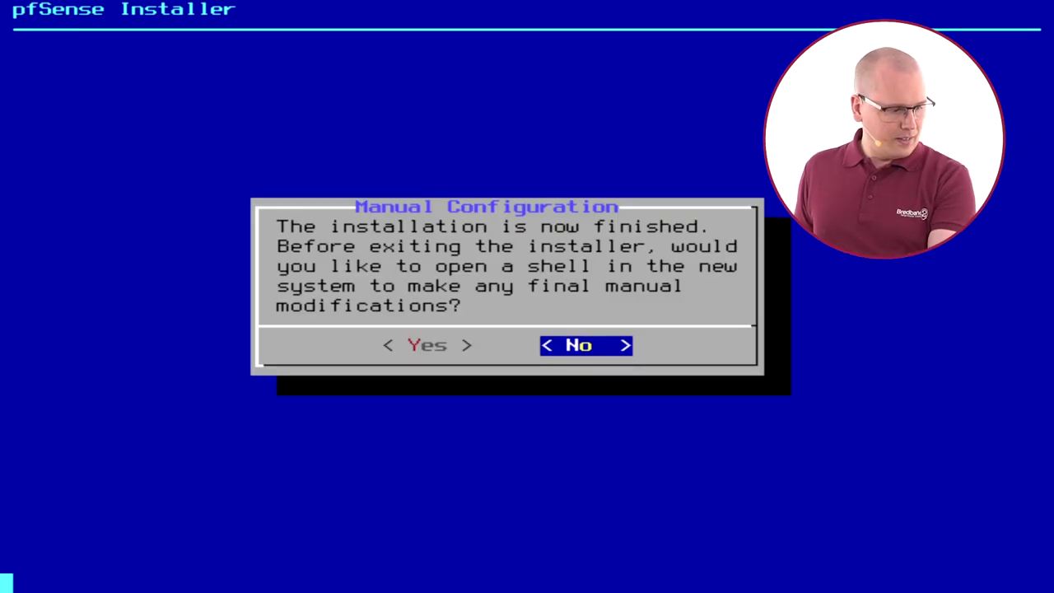
# Answer No at Manual Configuration to skip the final shell before rebooting.
pyautogui.press('Return')
pyautogui.press('Return')
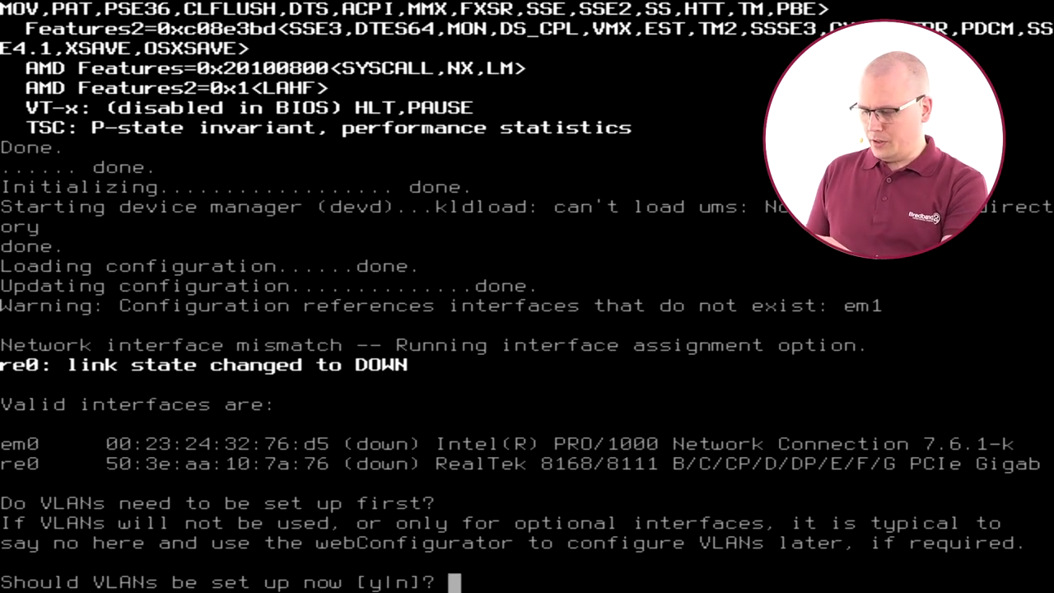
# Decline VLANs with n, assign em0 as WAN and re0 as LAN, and confirm with y.
pyautogui.write('n')
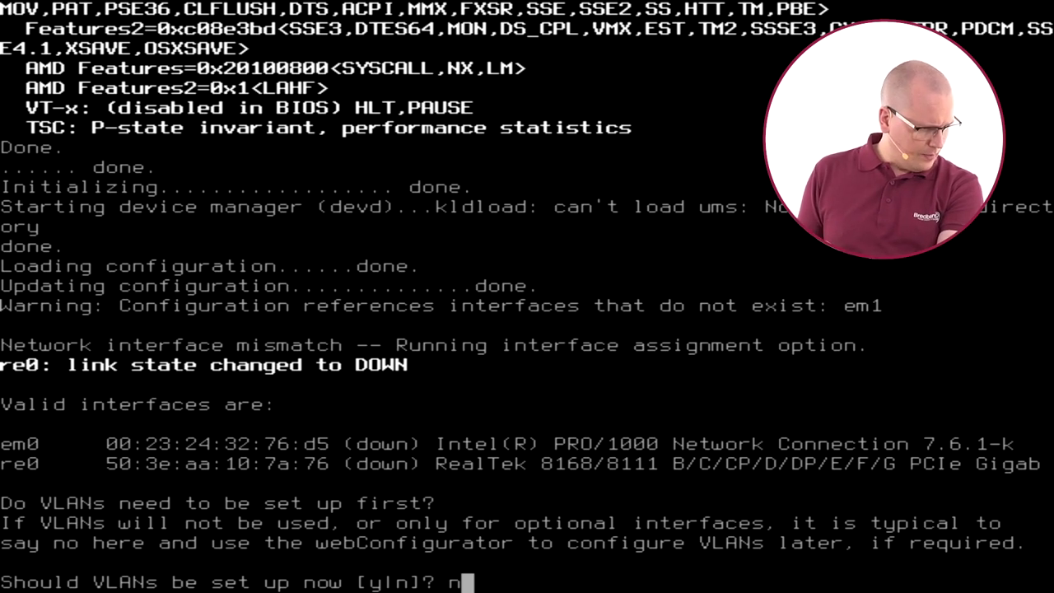
pyautogui.press('Return')
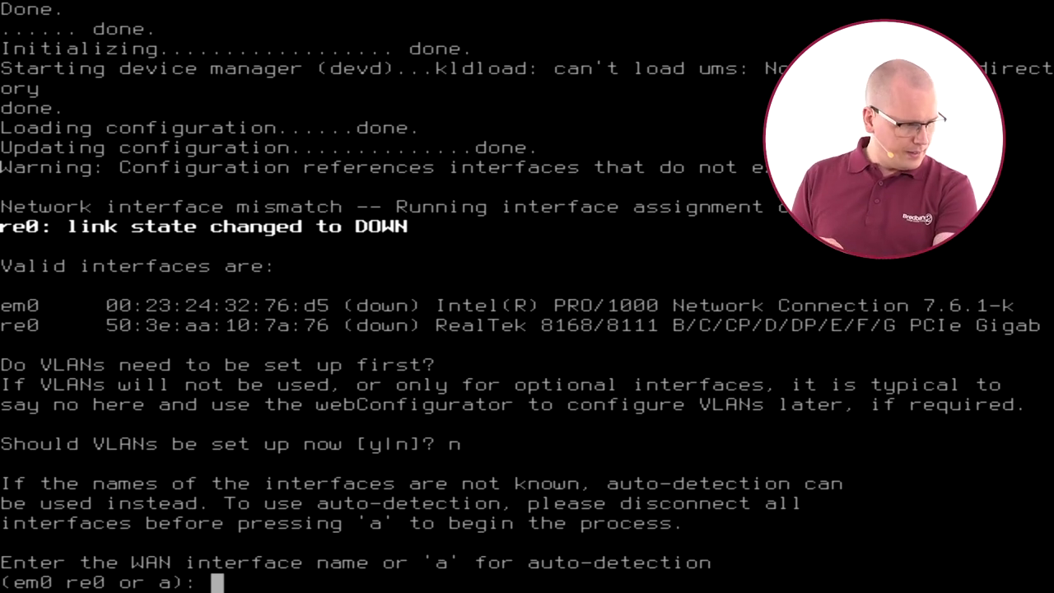
pyautogui.write('em')
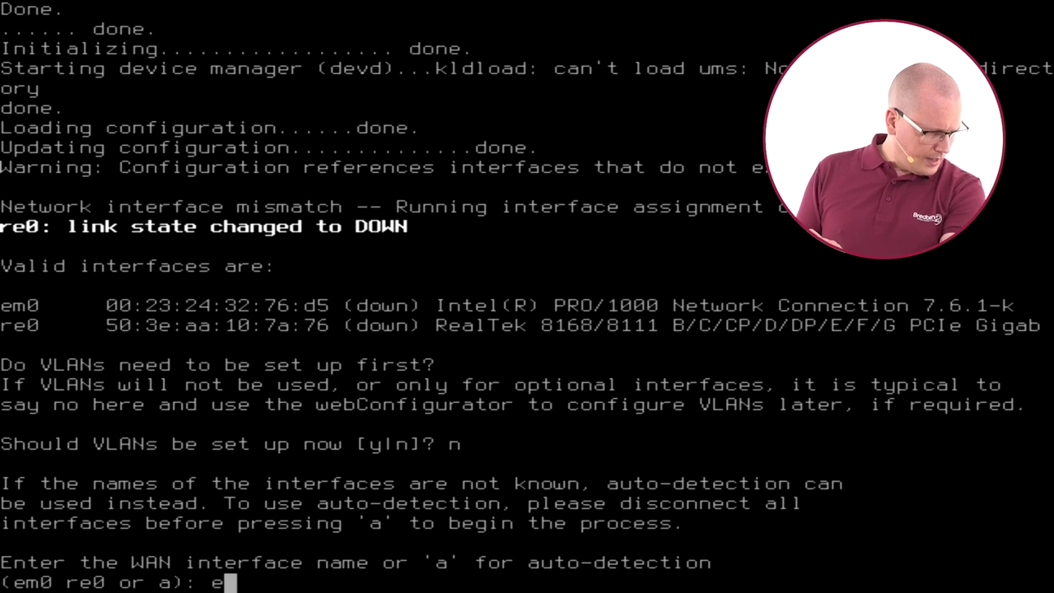
pyautogui.write('0')
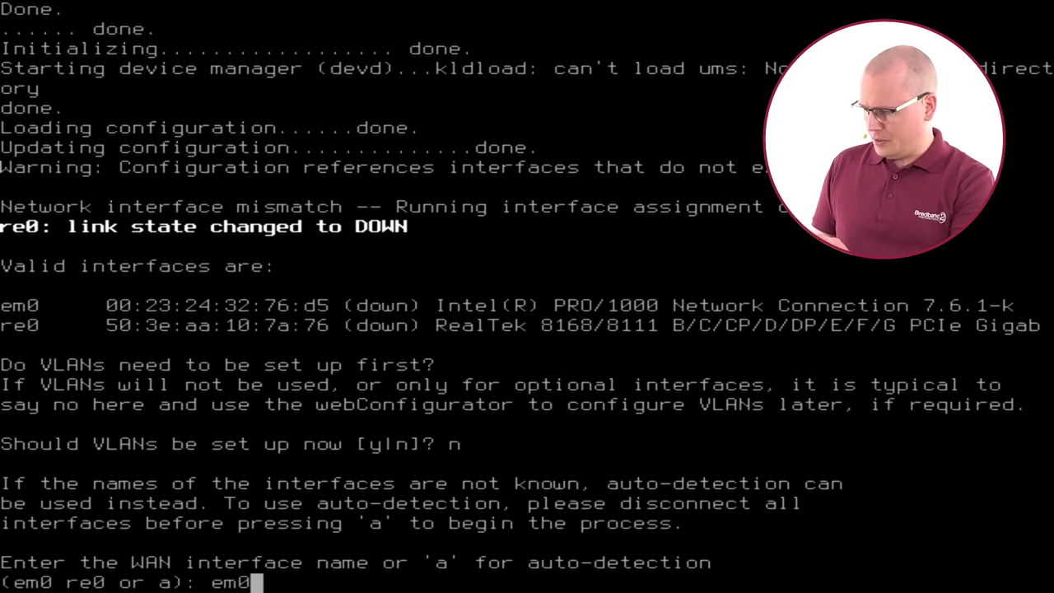
pyautogui.press('Return')
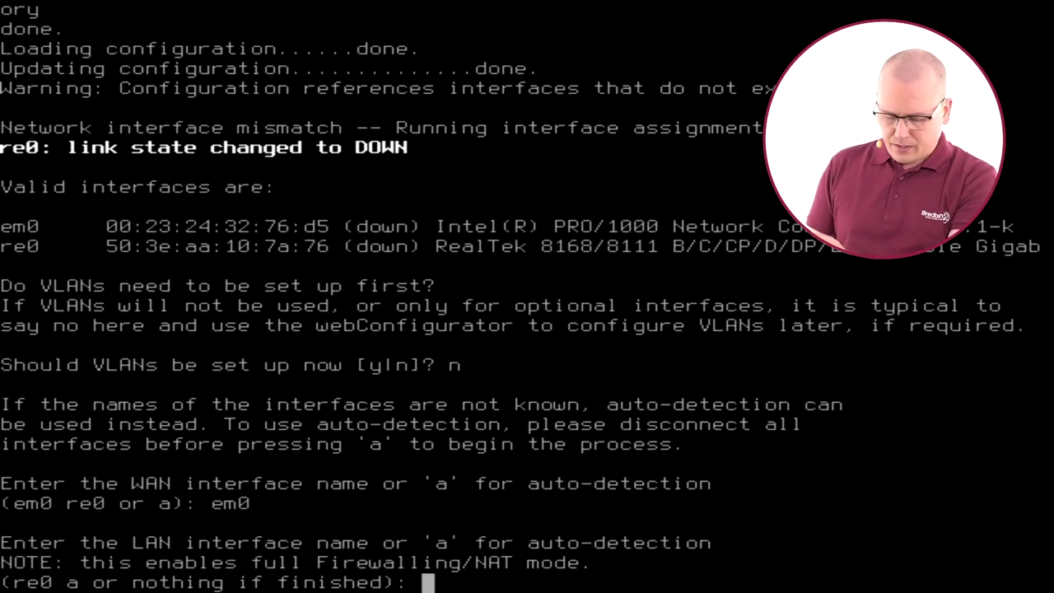
pyautogui.write('re')
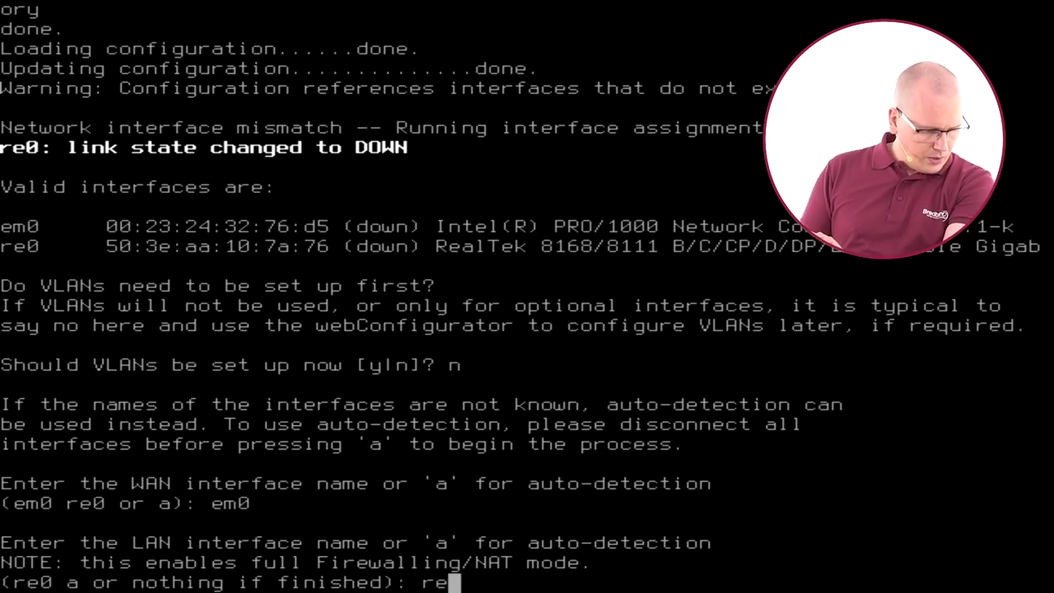
pyautogui.write('0')
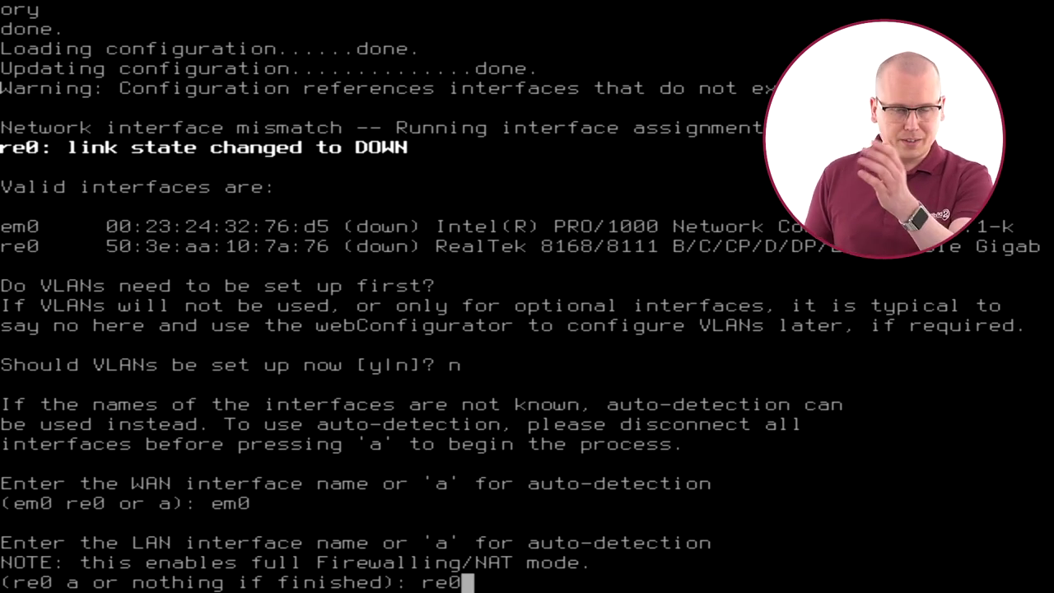
pyautogui.press('Return')
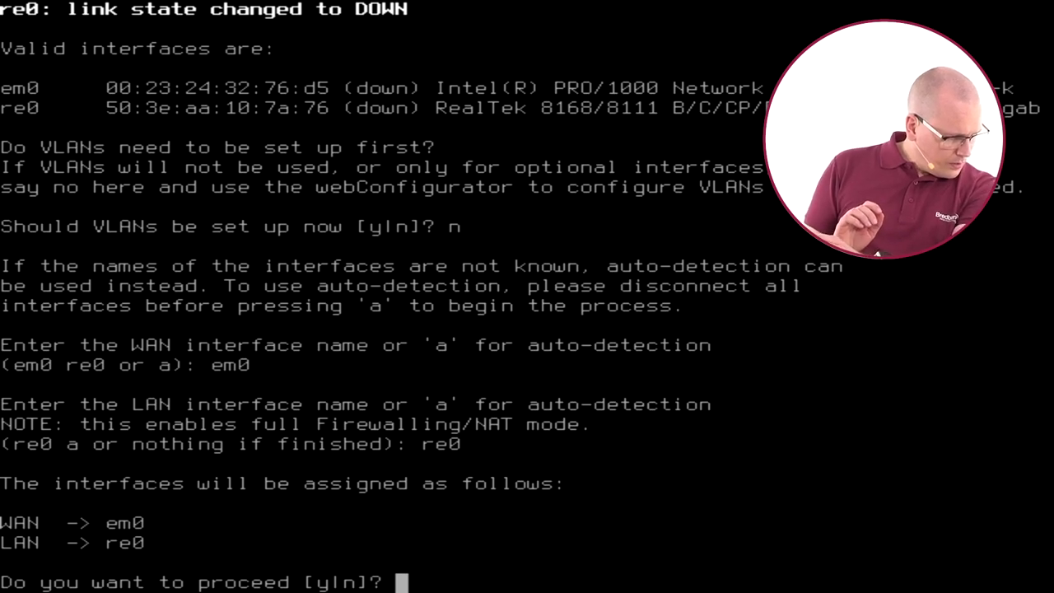
pyautogui.write('y')
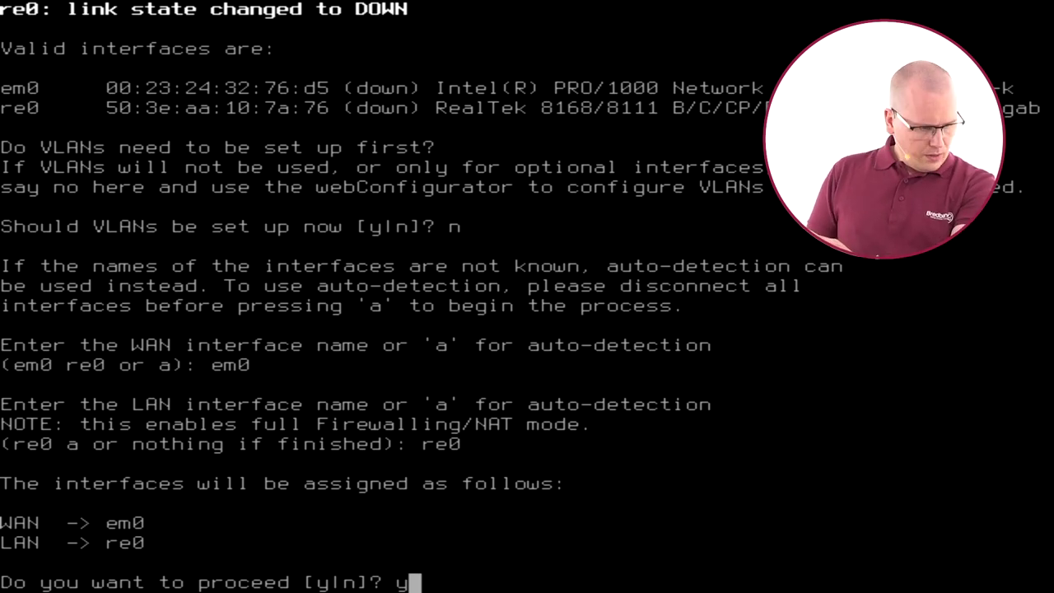
pyautogui.press('Return')
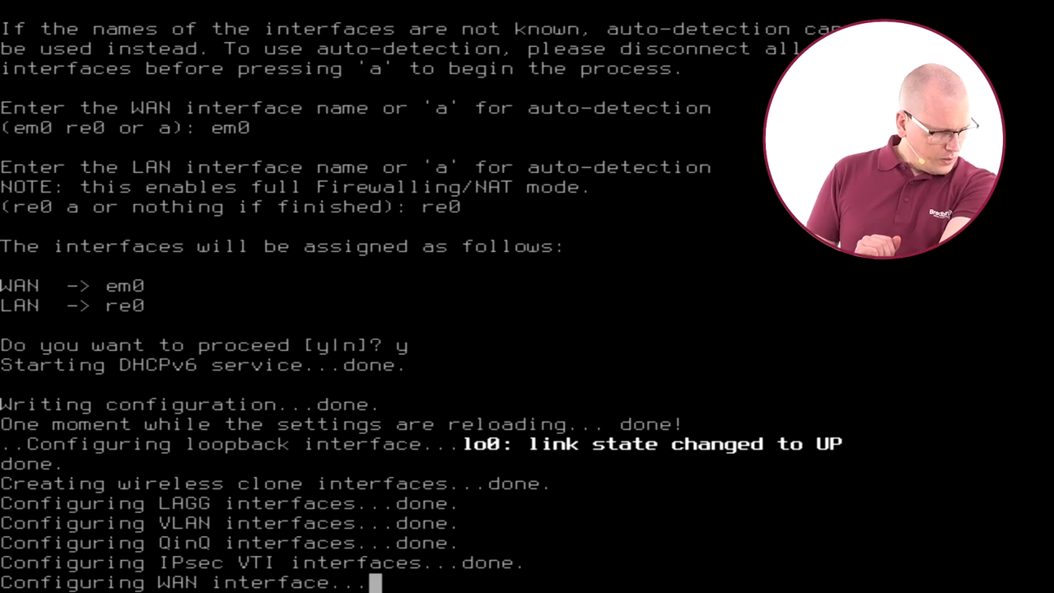
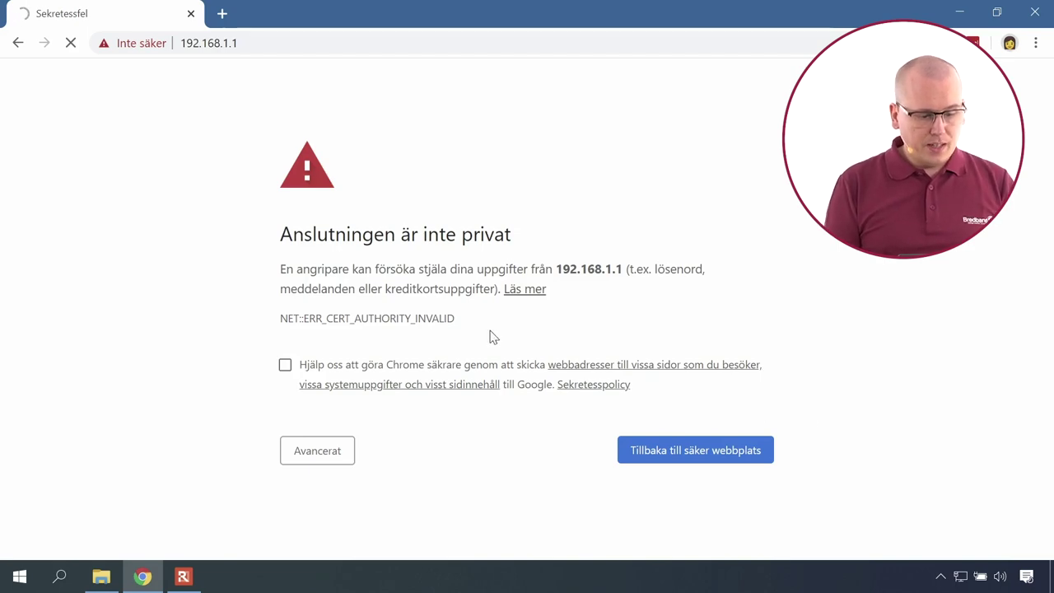
# Bypass Chrome's certificate warning via Avancerat to load the pfSense login at 192.168.1.1.
pyautogui.click(318, 453)
pyautogui.scroll(-1, 404, 382)
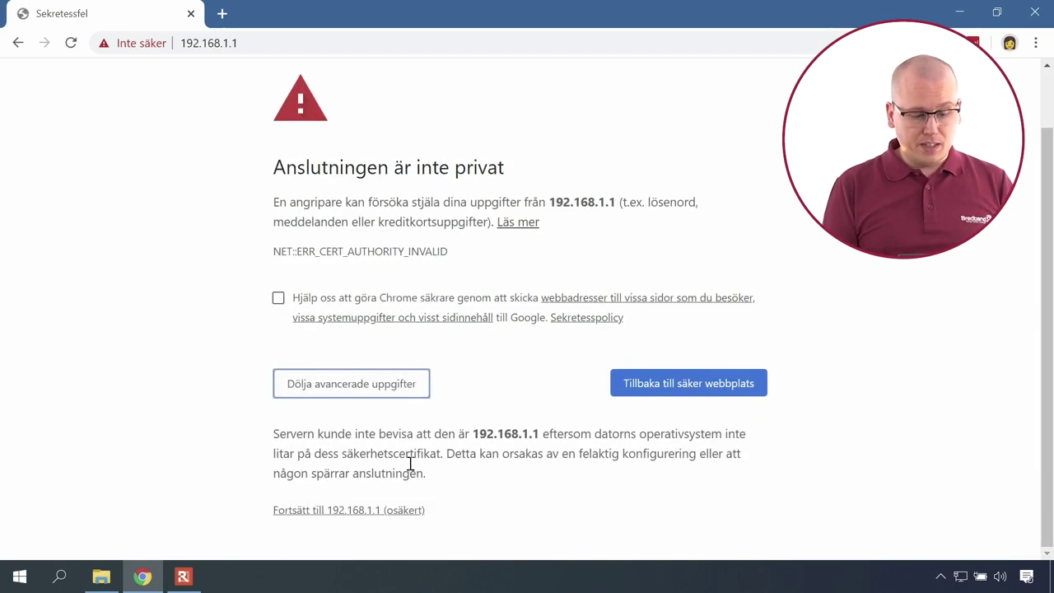
pyautogui.click(389, 511)
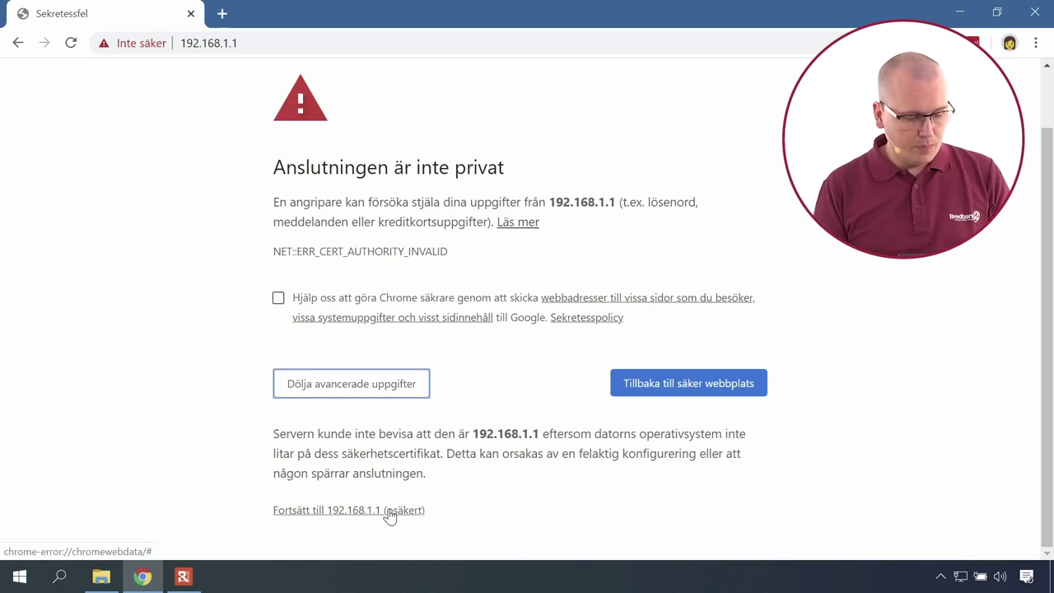
pyautogui.click(388, 510)
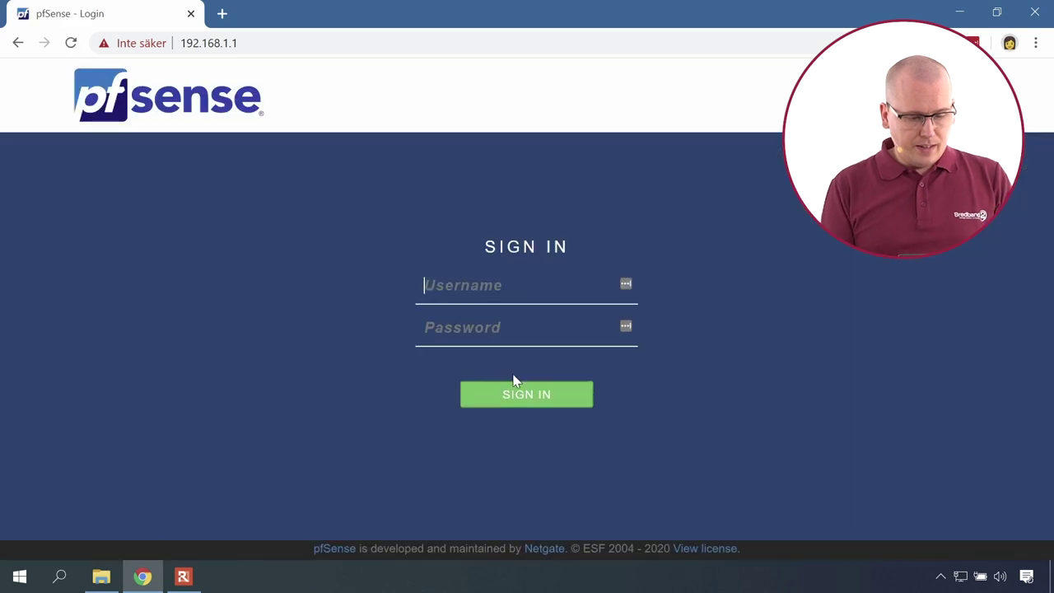
# Sign in to pfSense as admin with the default password.
pyautogui.click(514, 295)
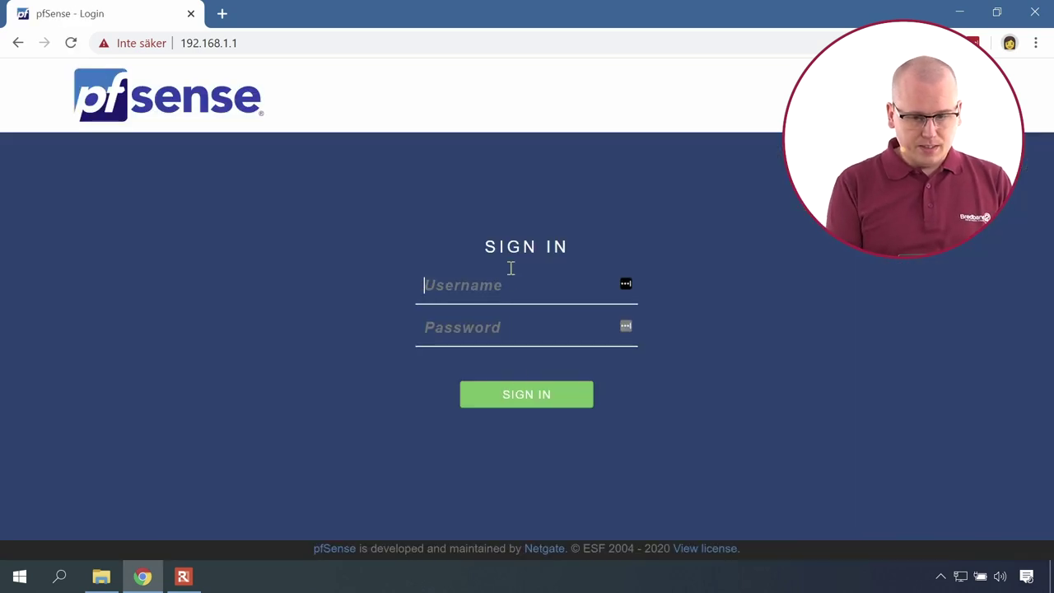
pyautogui.write('admin')
pyautogui.press('Tab')
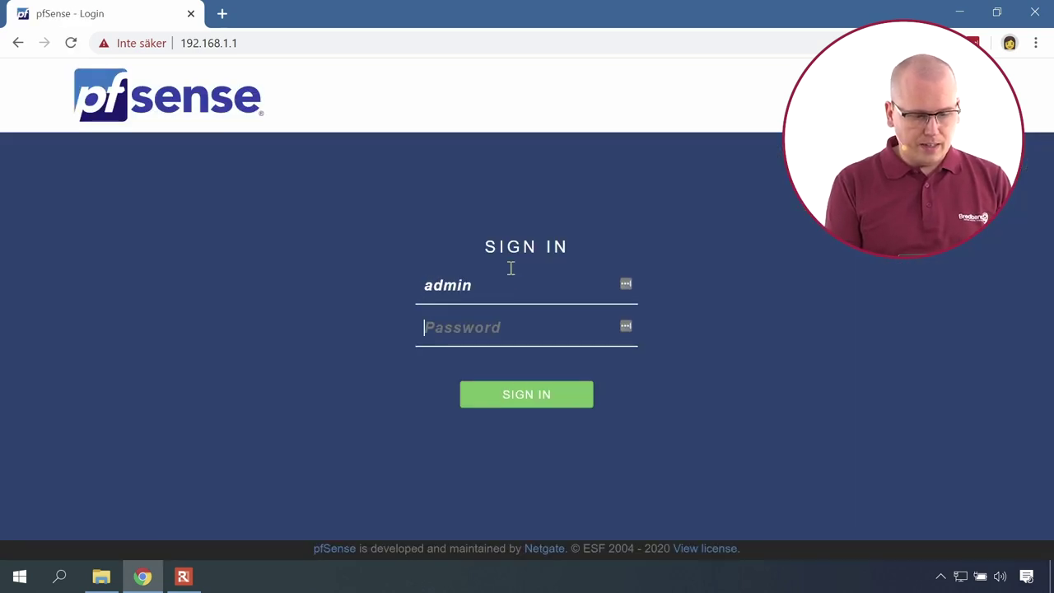
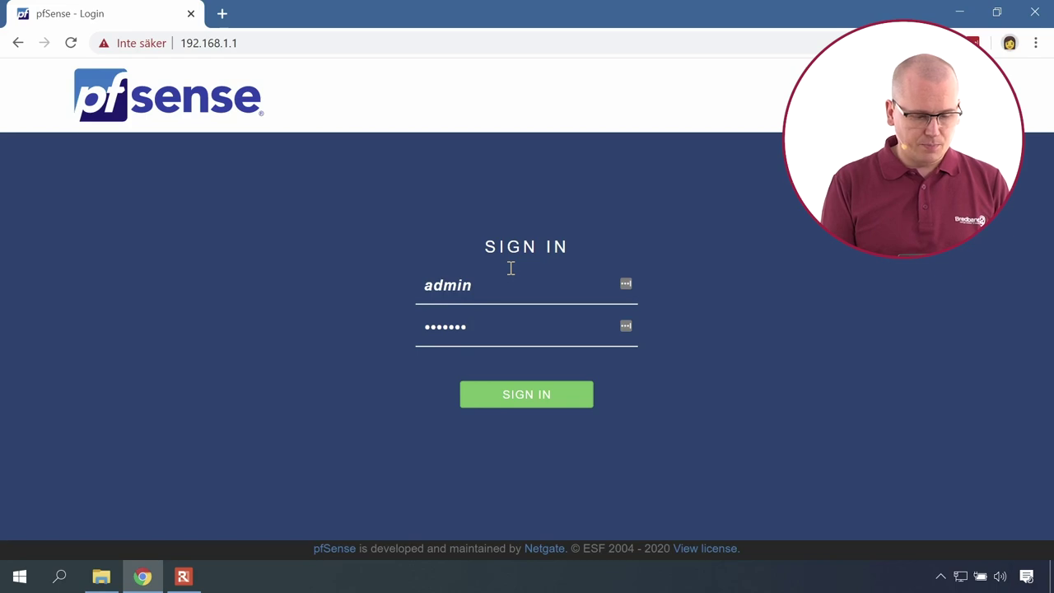
pyautogui.press('Return')
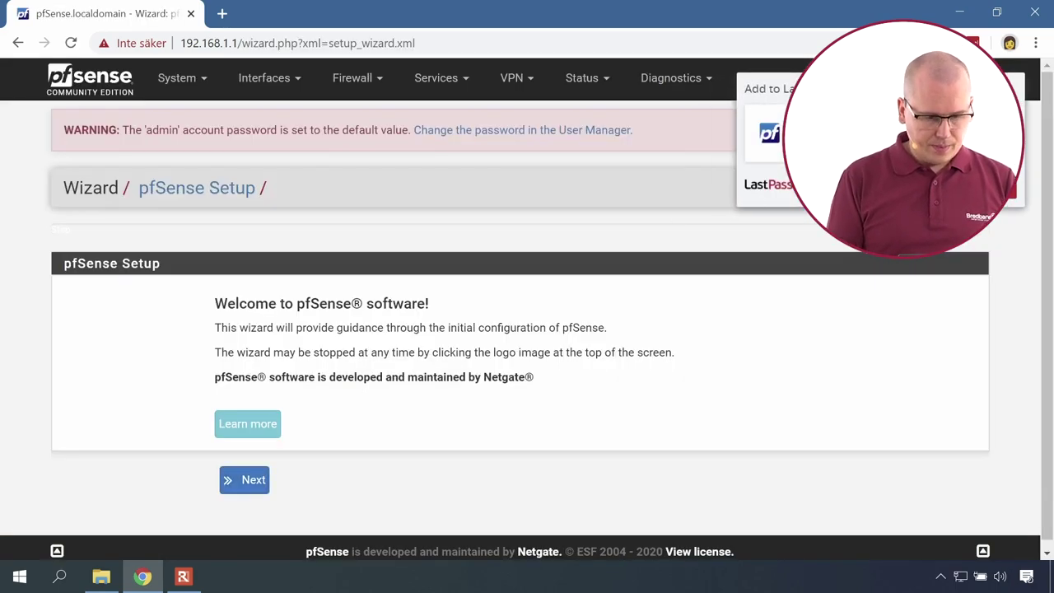
# Advance the setup wizard past the welcome page to General Information.
pyautogui.click(247, 486)
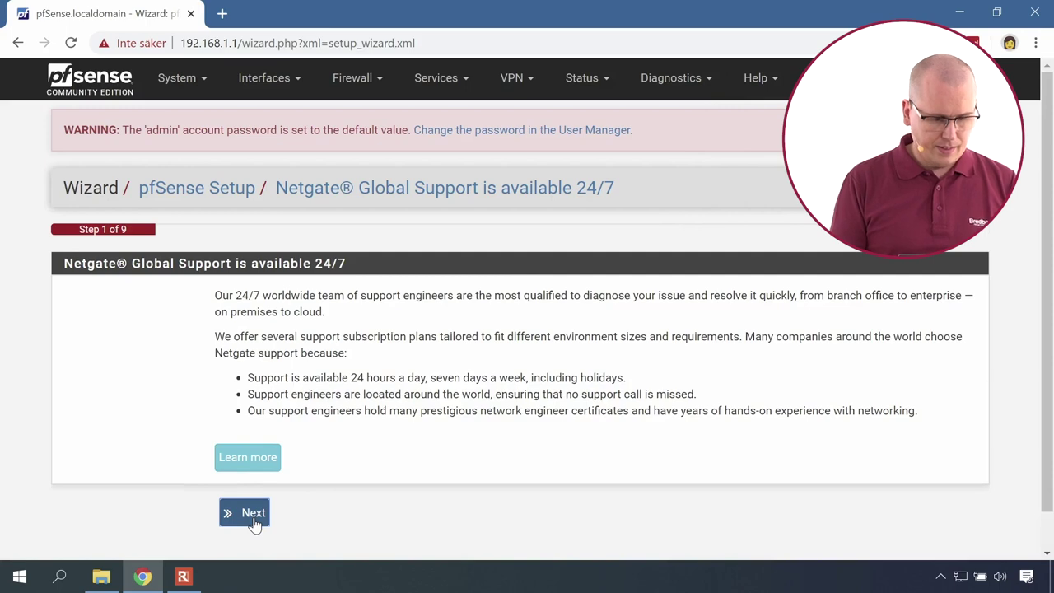
pyautogui.click(254, 524)
pyautogui.scroll(-1, 339, 354)
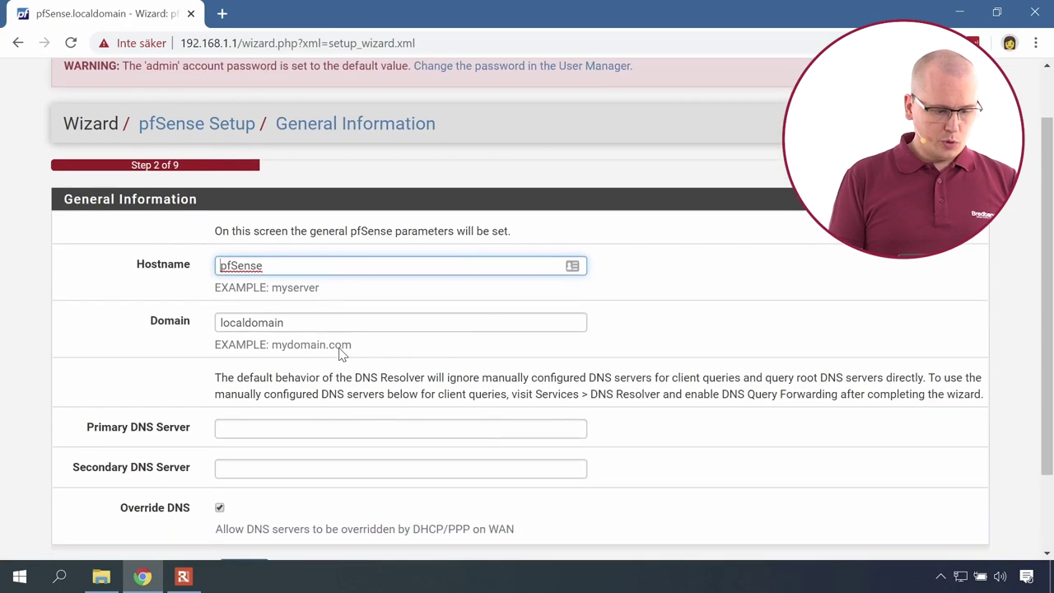
# Keep hostname pfSense and domain localdomain, enter DNS servers 1.1.1.1 and 1.0.0.1, and continue.
pyautogui.scroll(-1, 342, 352)
pyautogui.click(316, 220)
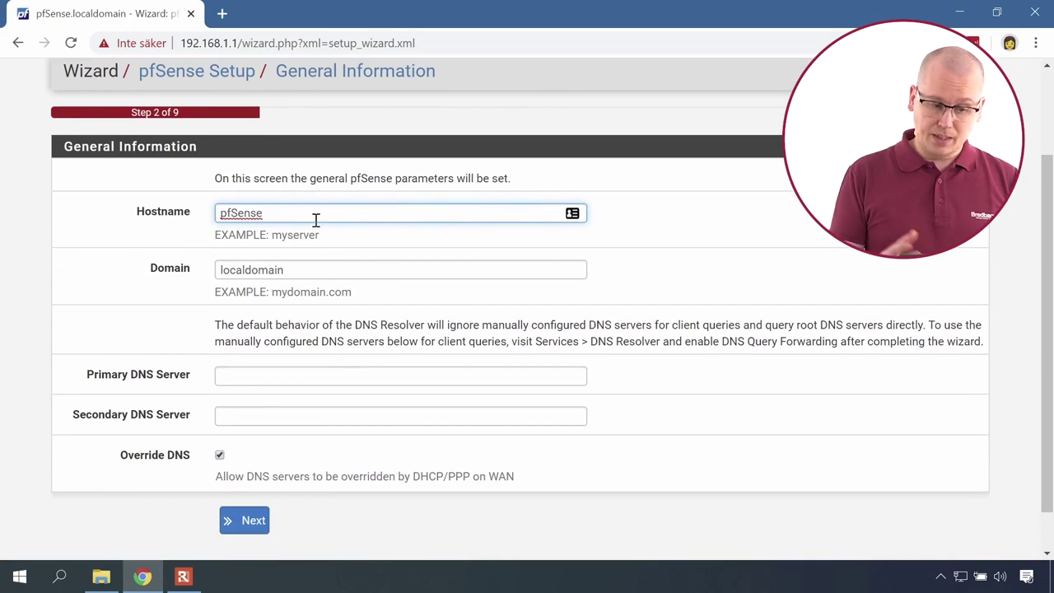
pyautogui.click(316, 273)
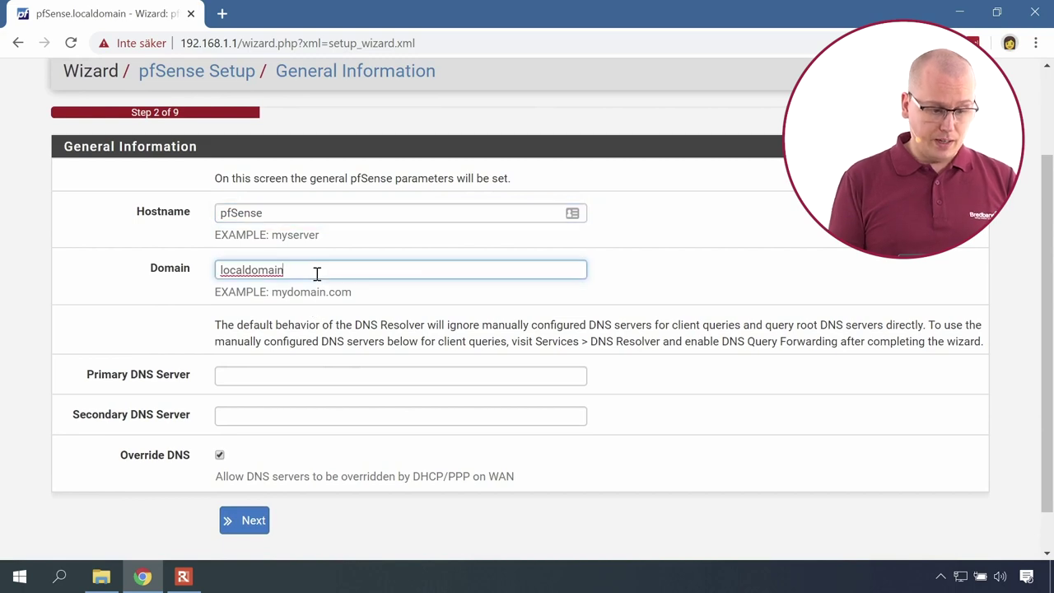
pyautogui.click(304, 378)
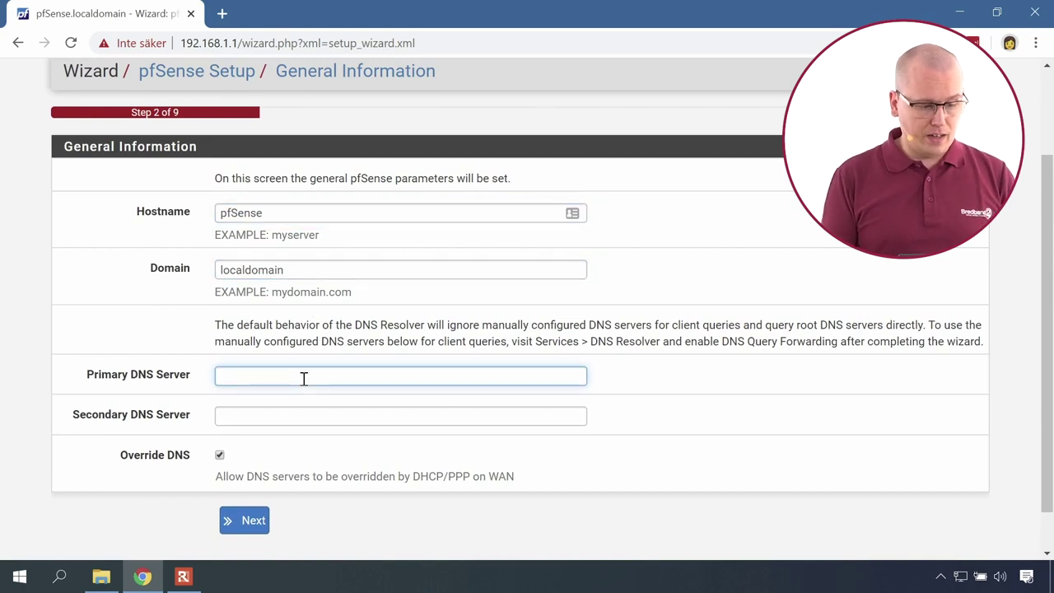
pyautogui.scroll(-1, 304, 378)
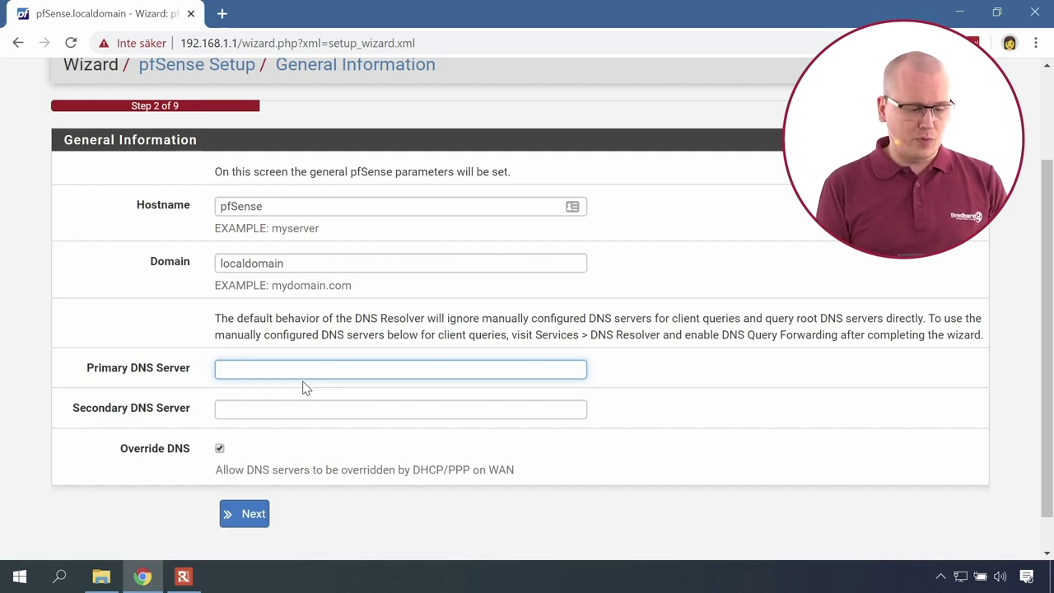
pyautogui.write('1.')
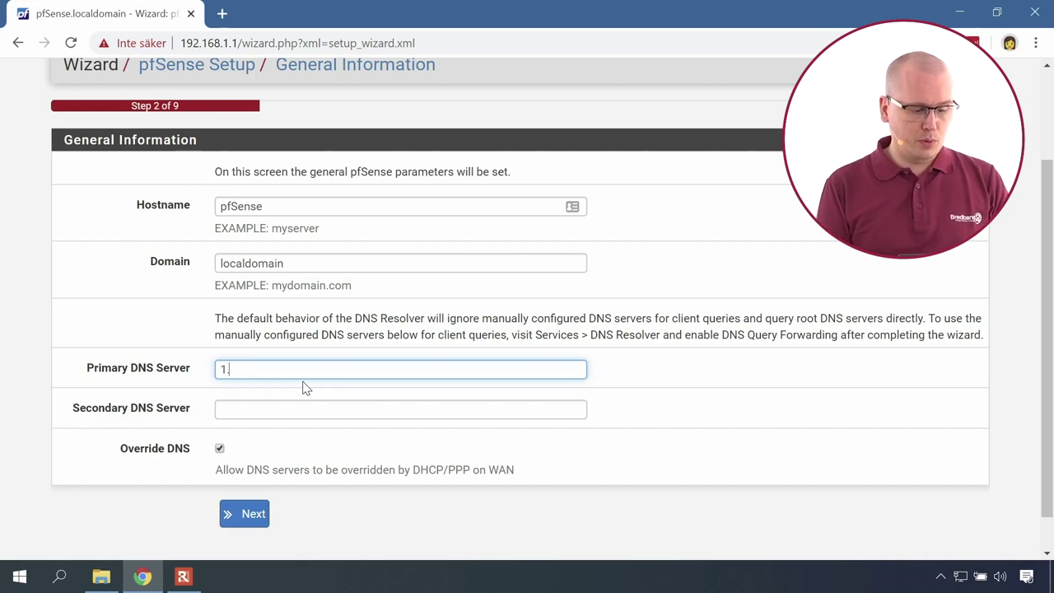
pyautogui.write('1.1.1')
pyautogui.press('Tab')
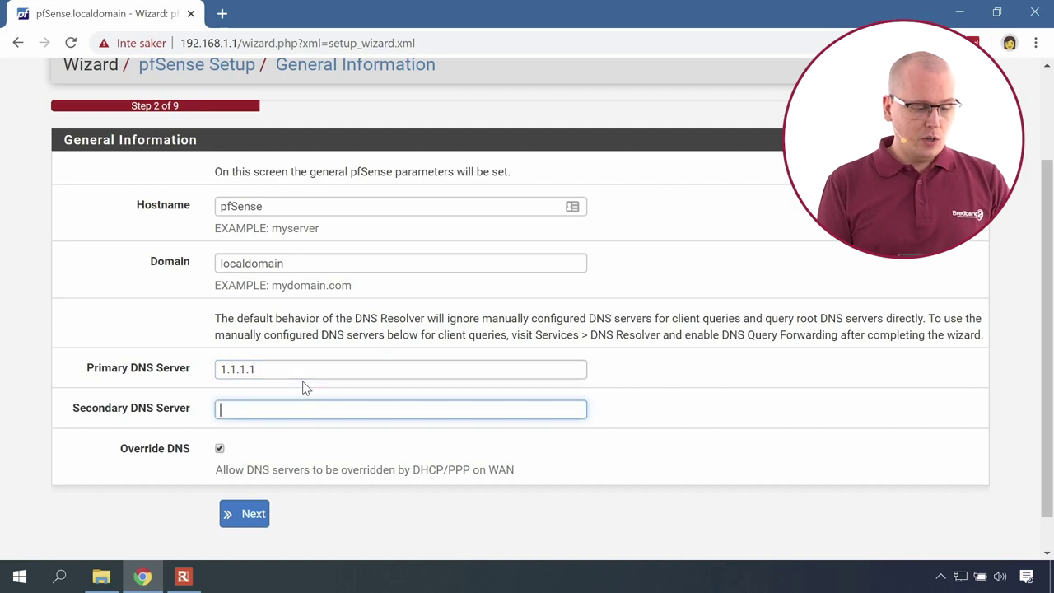
pyautogui.write('1.0.')
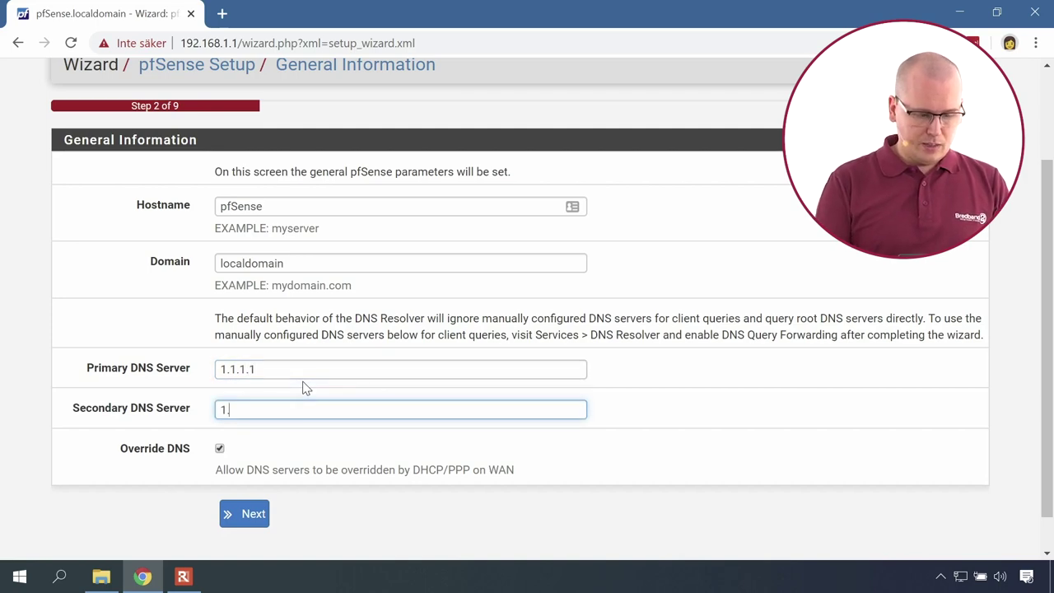
pyautogui.write('0.1')
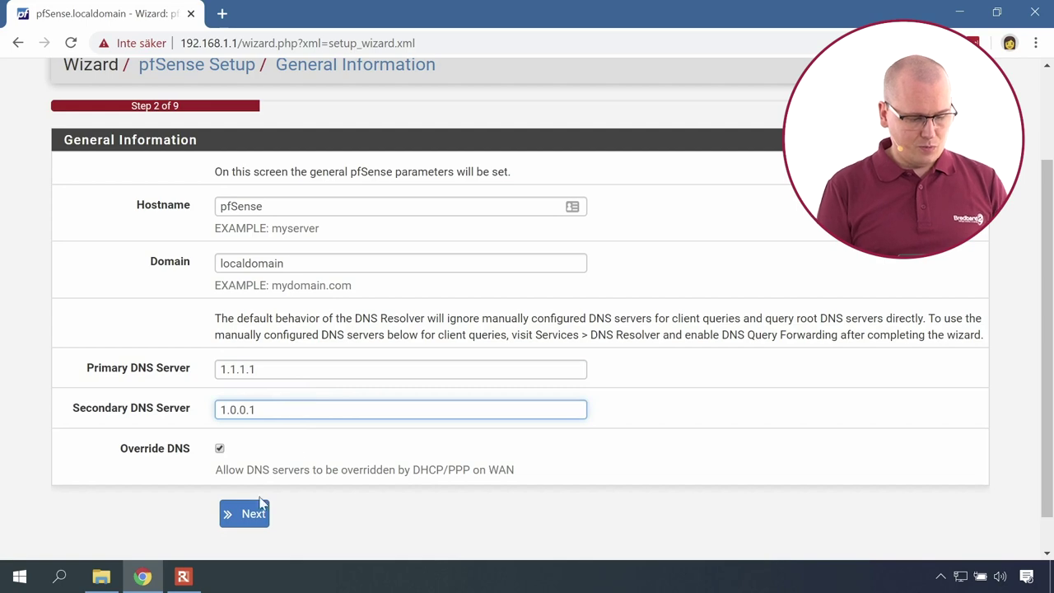
pyautogui.click(251, 519)
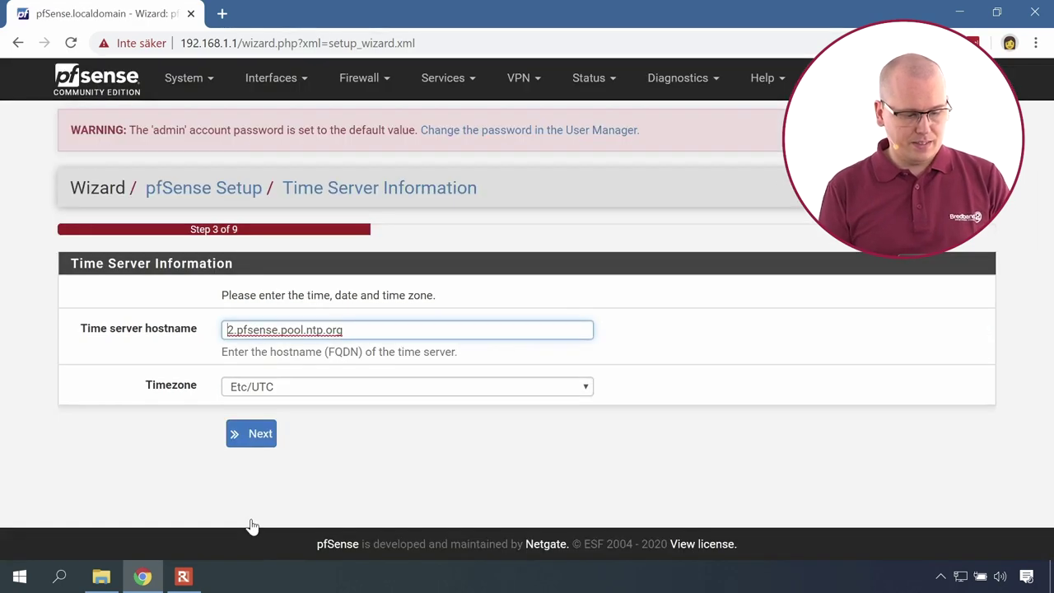
# Choose Europe/Stockholm as the timezone and continue to the WAN step.
pyautogui.click(433, 387)
pyautogui.scroll(-8, 445, 272)
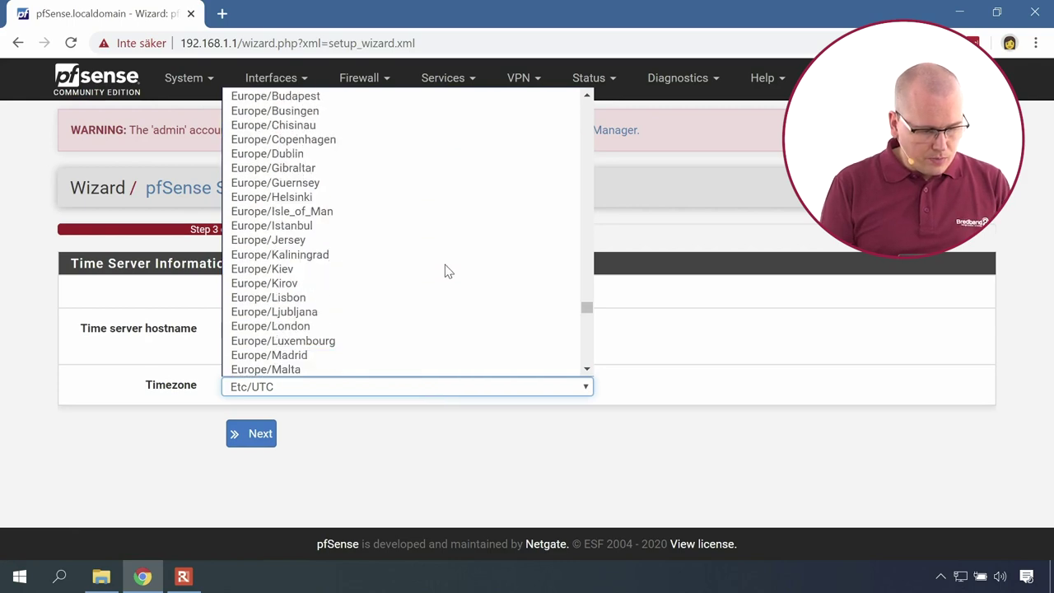
pyautogui.scroll(-2, 445, 272)
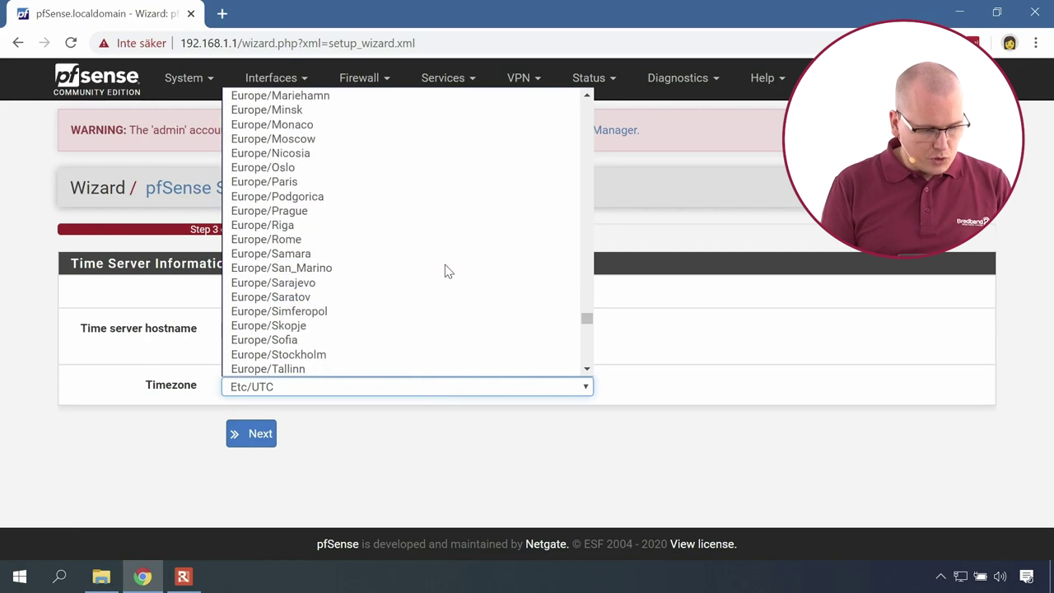
pyautogui.click(311, 356)
pyautogui.click(250, 436)
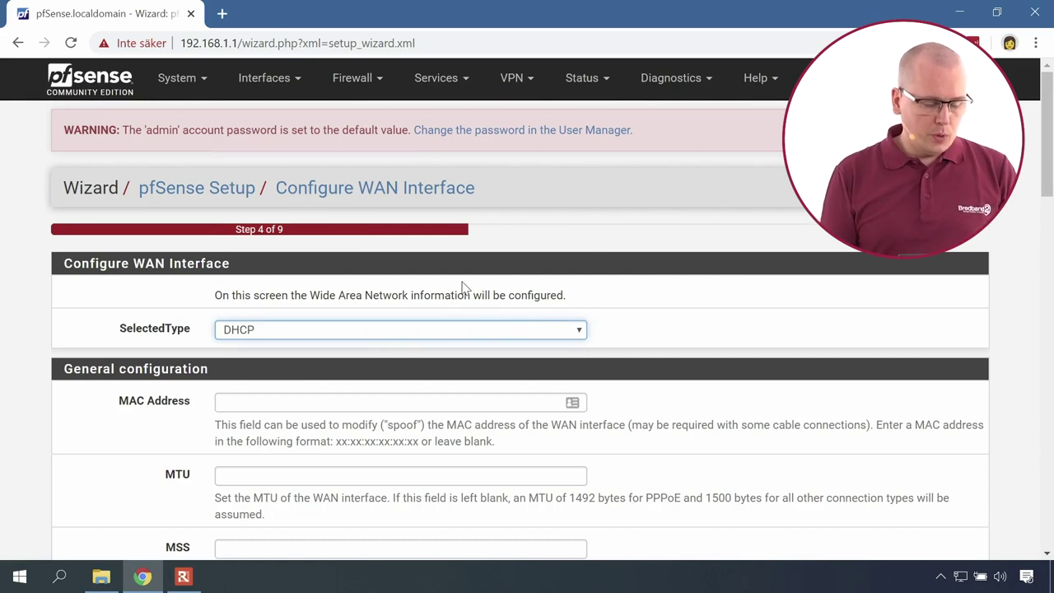
# Keep WAN as DHCP with RFC1918 and bogon networks blocked, and continue to LAN setup.
pyautogui.click(404, 336)
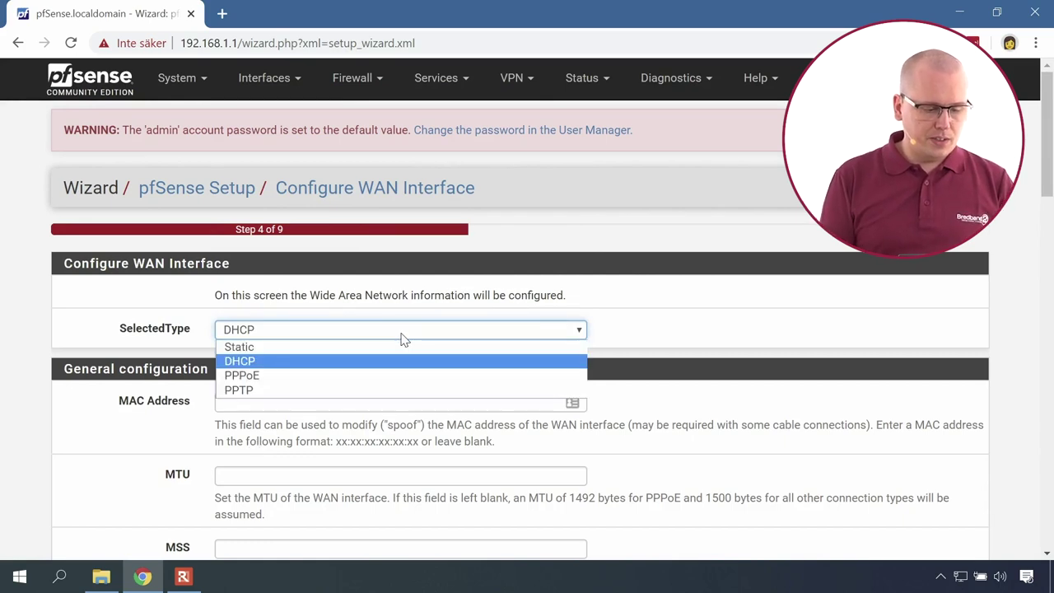
pyautogui.click(374, 369)
pyautogui.click(305, 300)
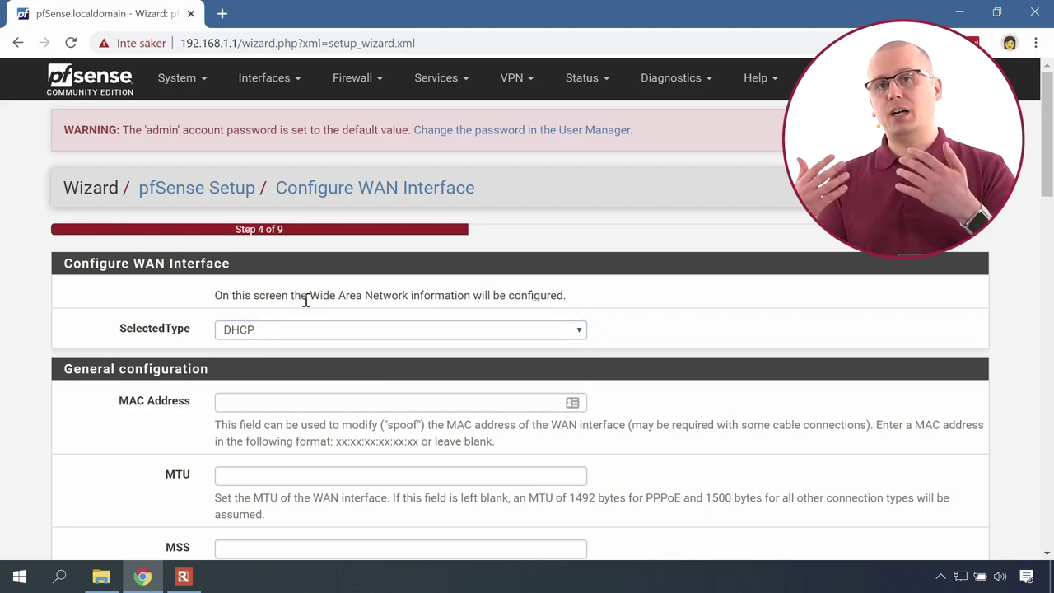
pyautogui.scroll(-1, 148, 329)
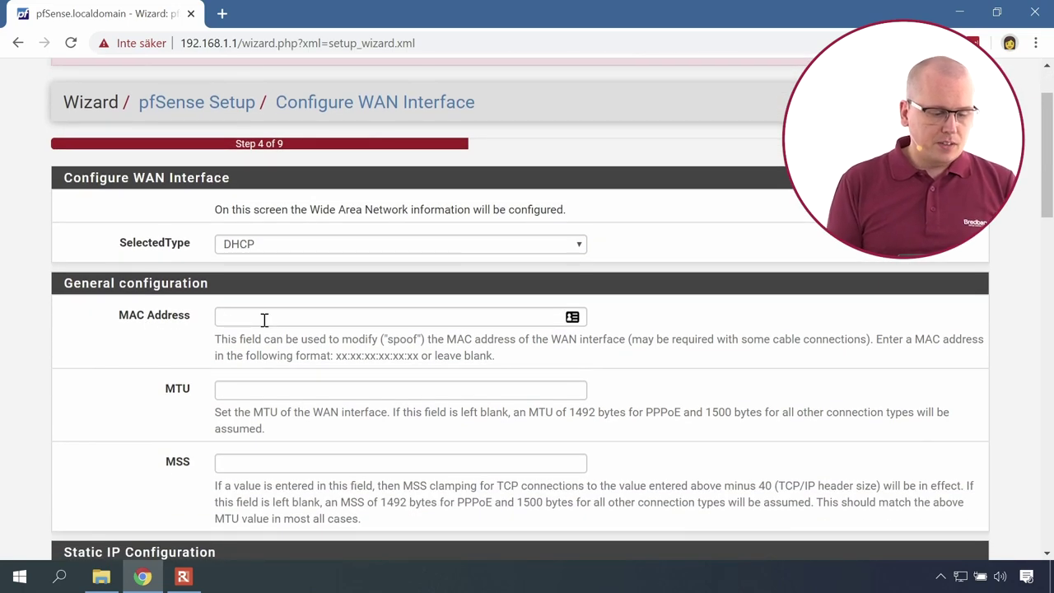
pyautogui.click(264, 319)
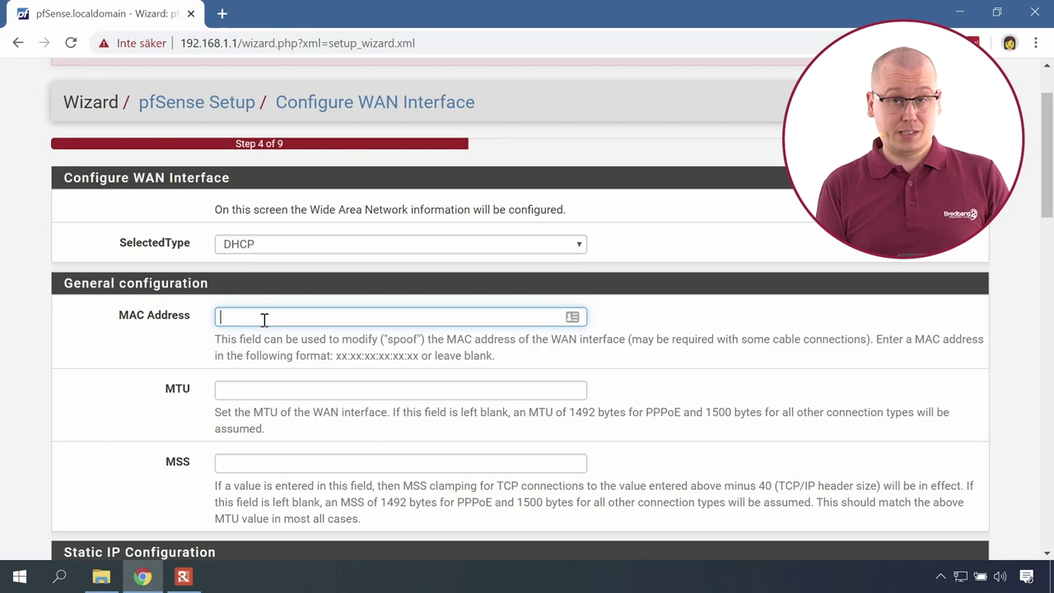
pyautogui.scroll(-2, 263, 319)
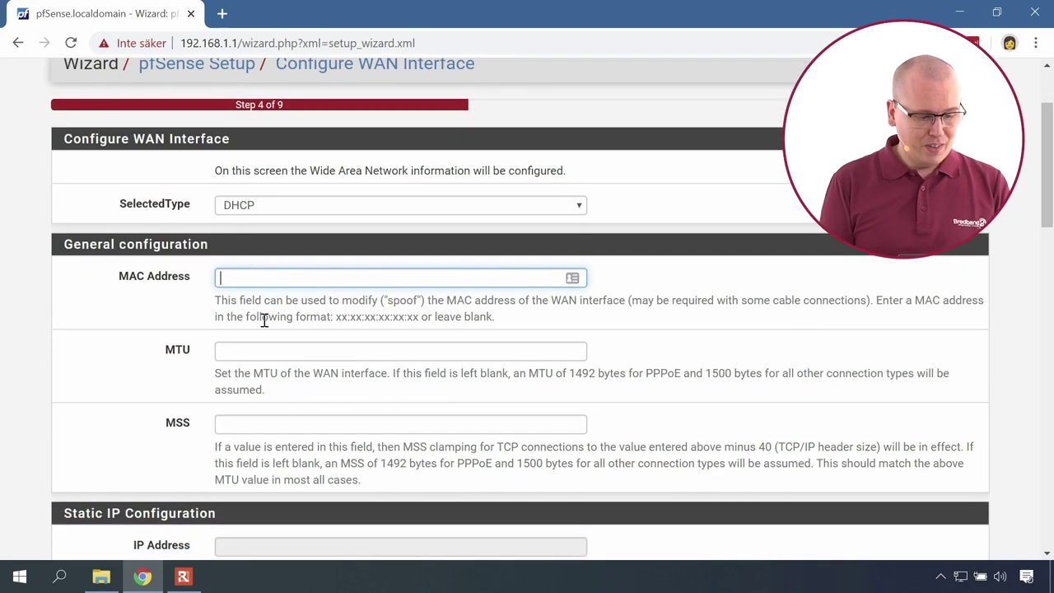
pyautogui.scroll(-3, 263, 325)
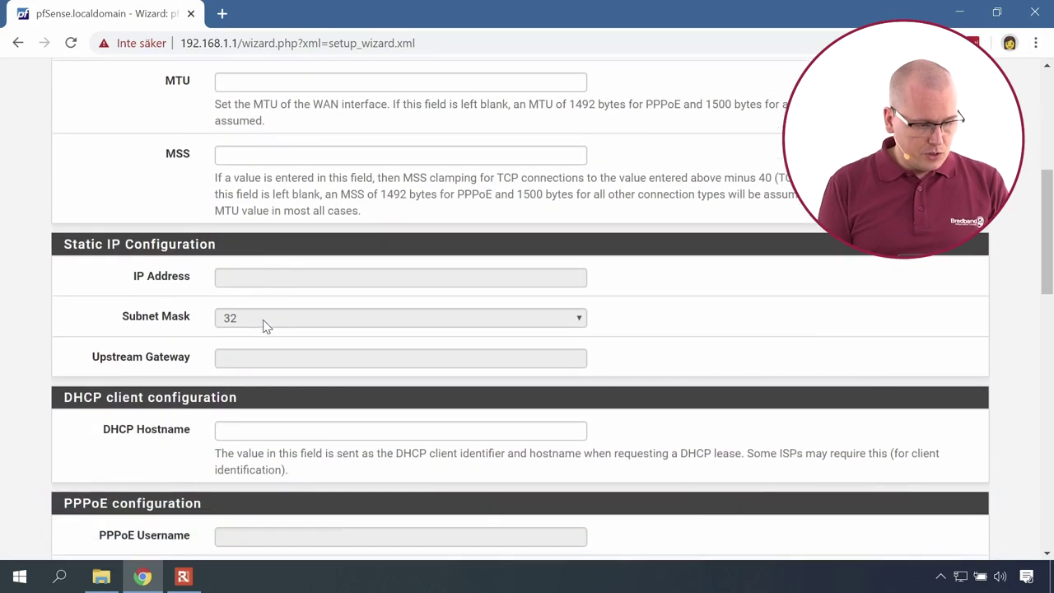
pyautogui.scroll(-2, 264, 326)
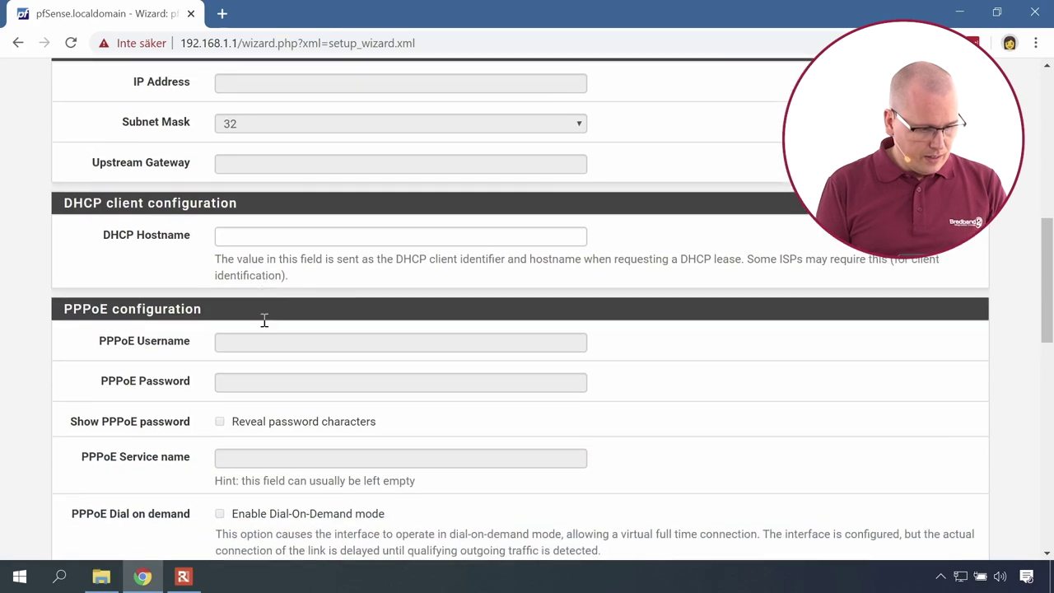
pyautogui.scroll(-3, 264, 323)
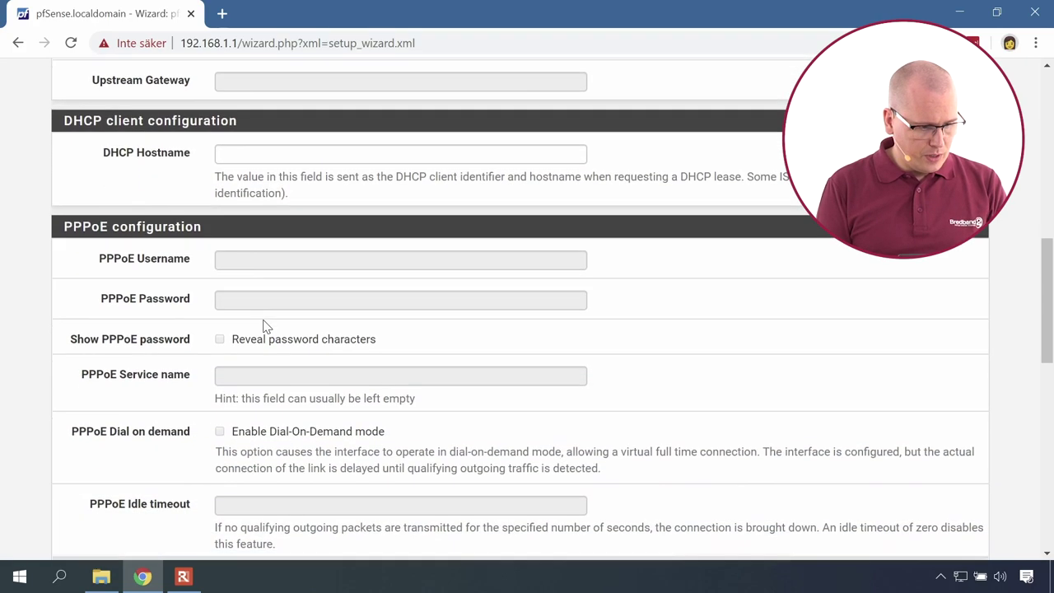
pyautogui.scroll(-5, 265, 326)
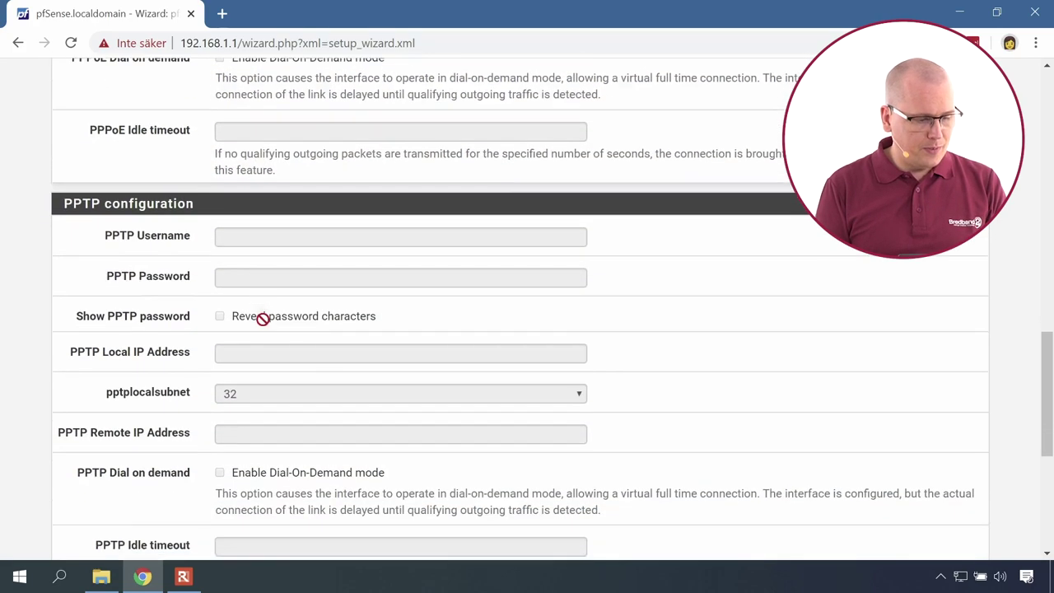
pyautogui.scroll(-3, 265, 326)
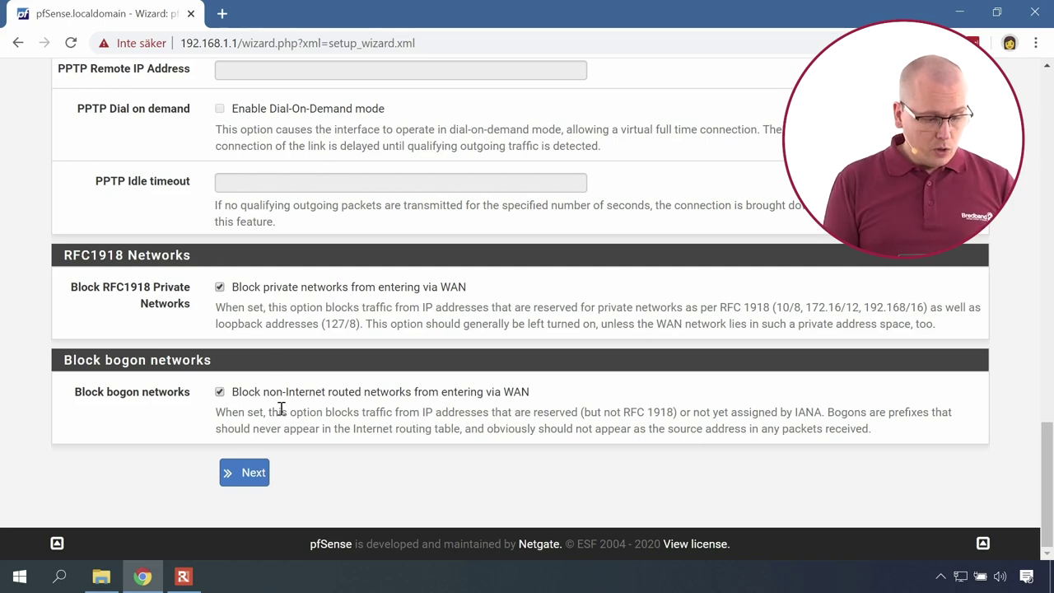
pyautogui.click(244, 474)
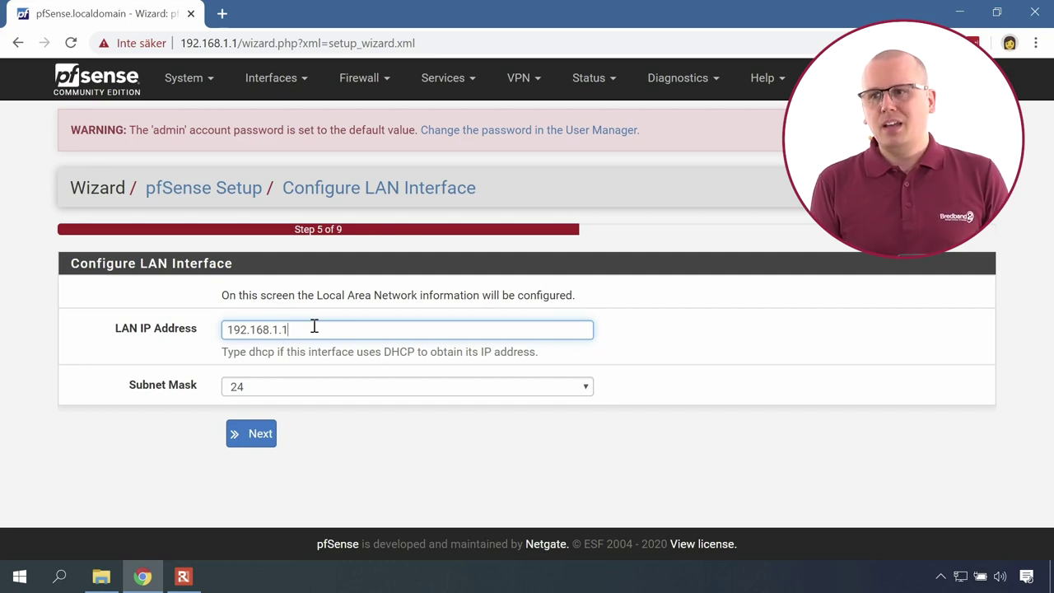
# Change the LAN IP to 192.168.10.1 with subnet mask 24 and continue.
pyautogui.press('Left')
pyautogui.press('Left')
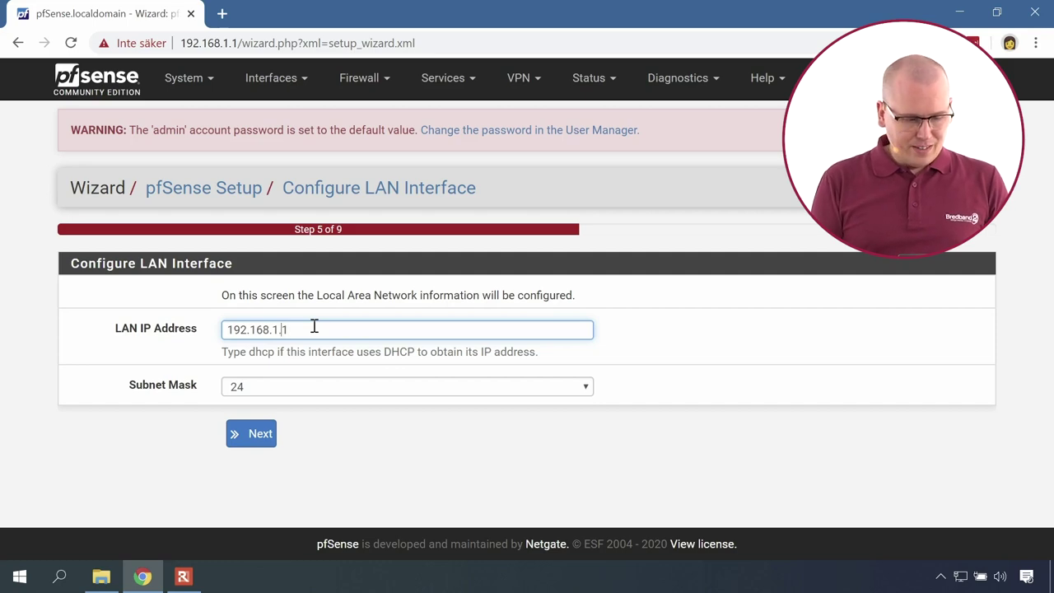
pyautogui.write('0')
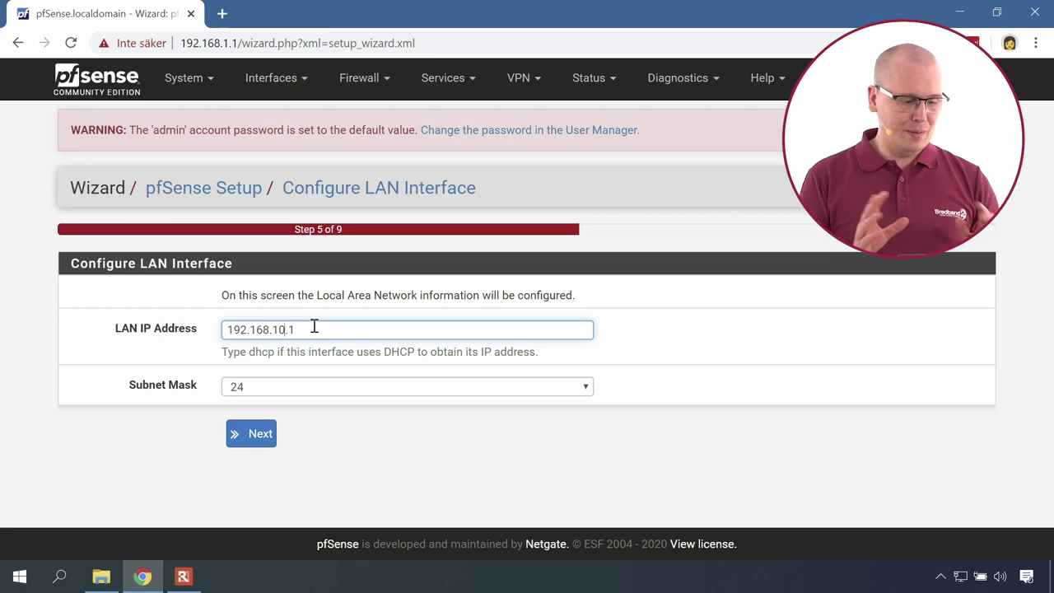
pyautogui.doubleClick(314, 329)
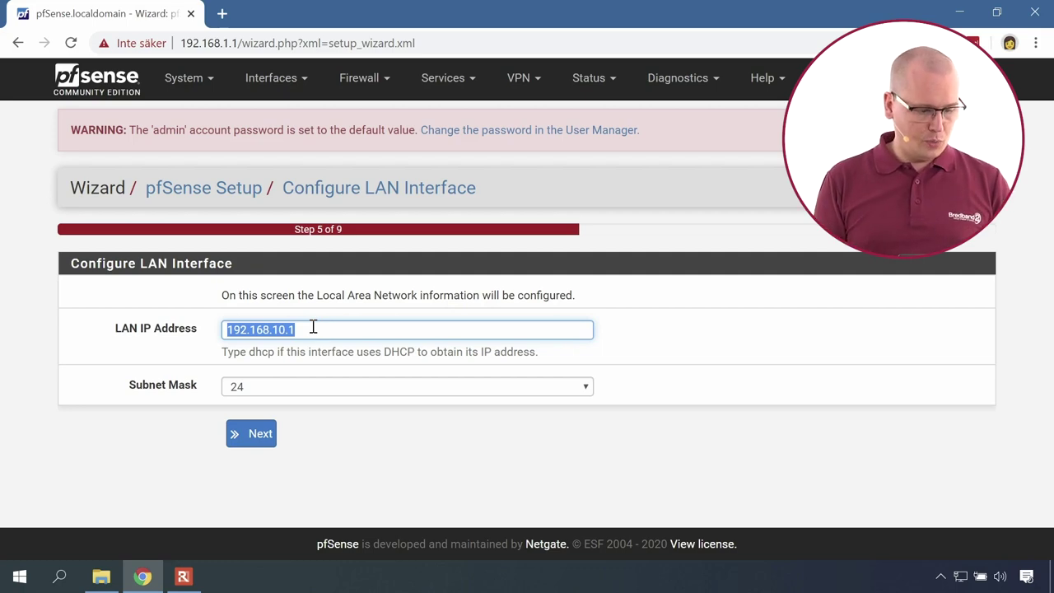
pyautogui.click(313, 329)
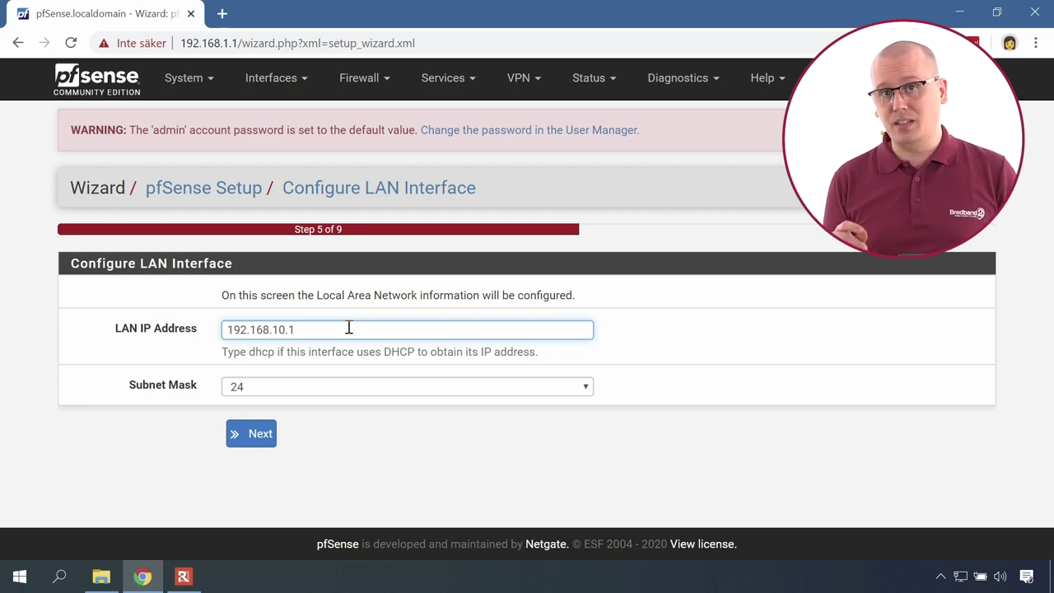
pyautogui.click(261, 436)
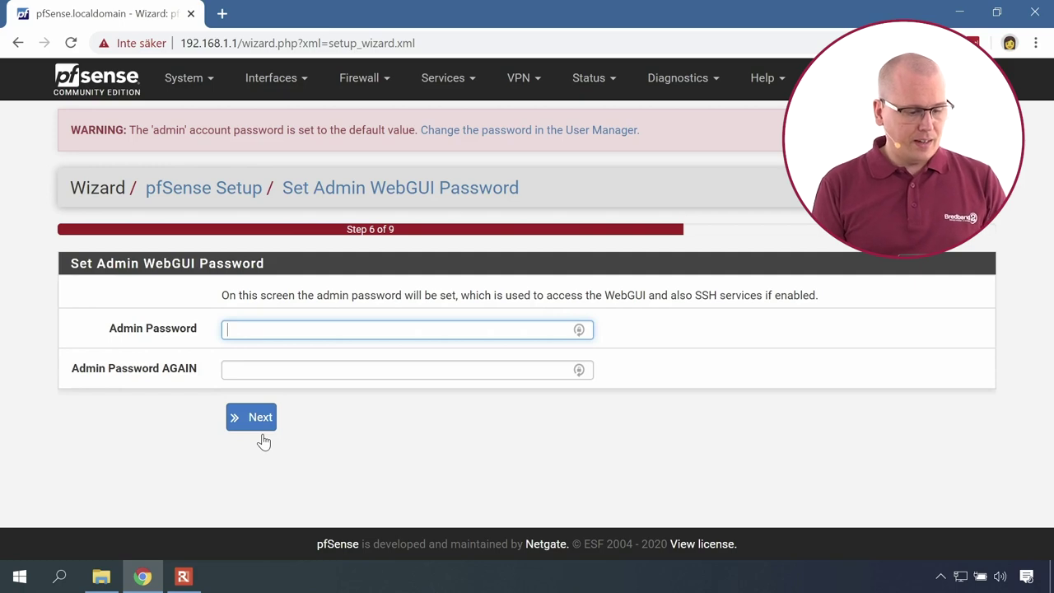
# Fill a LastPass-generated admin password, save it in LastPass under username admin, and continue.
pyautogui.click(578, 330)
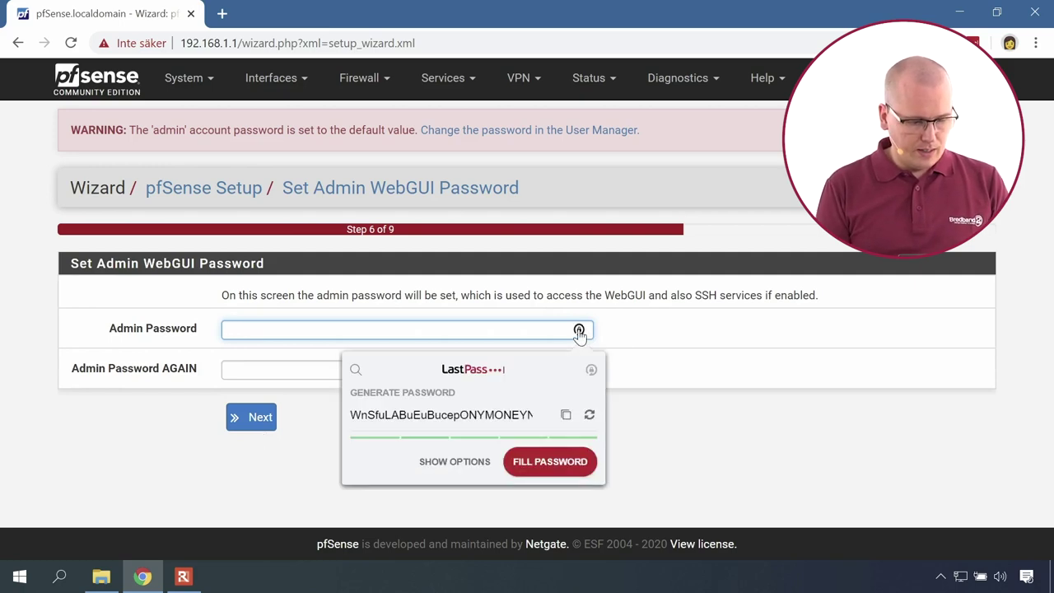
pyautogui.click(545, 468)
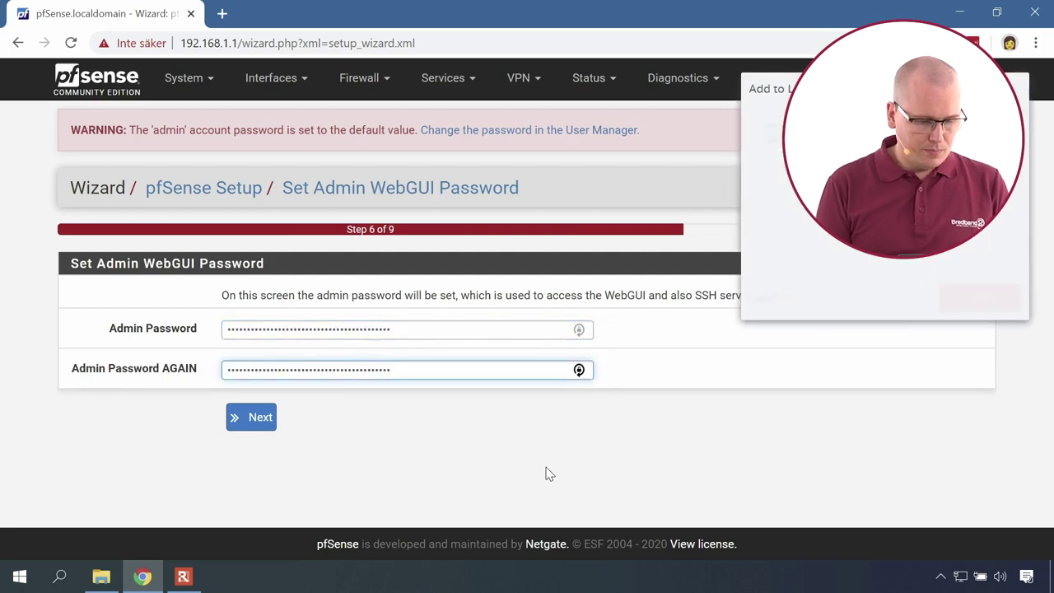
pyautogui.click(891, 142)
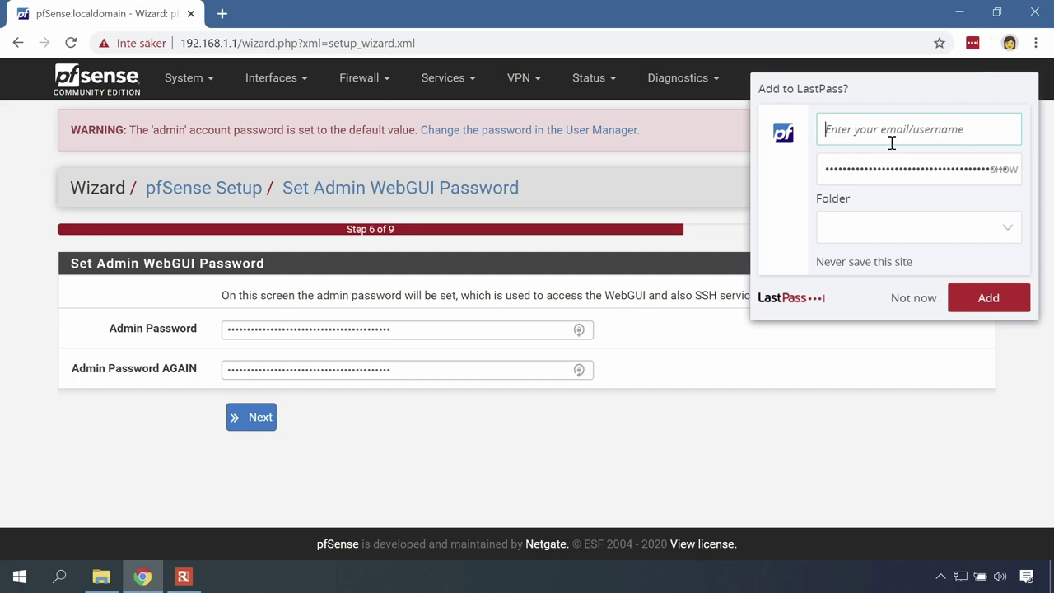
pyautogui.write('admin')
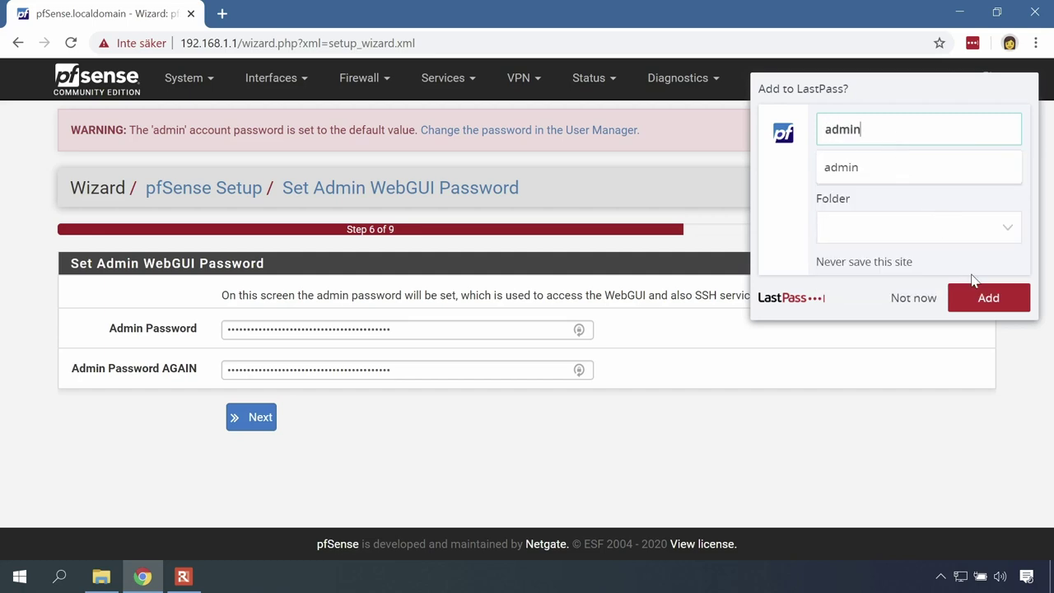
pyautogui.click(980, 298)
pyautogui.click(985, 304)
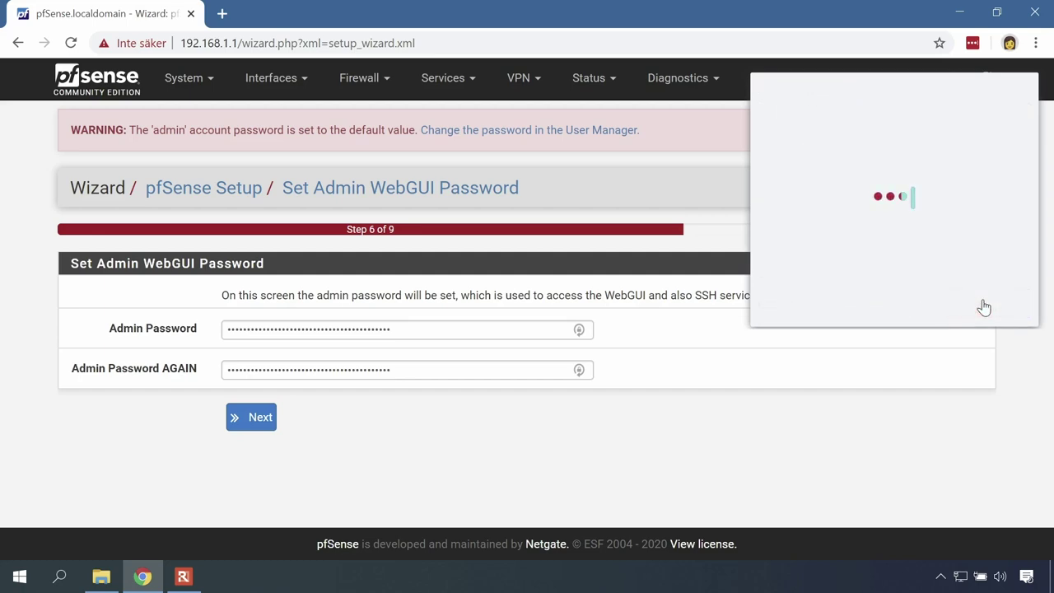
pyautogui.click(252, 421)
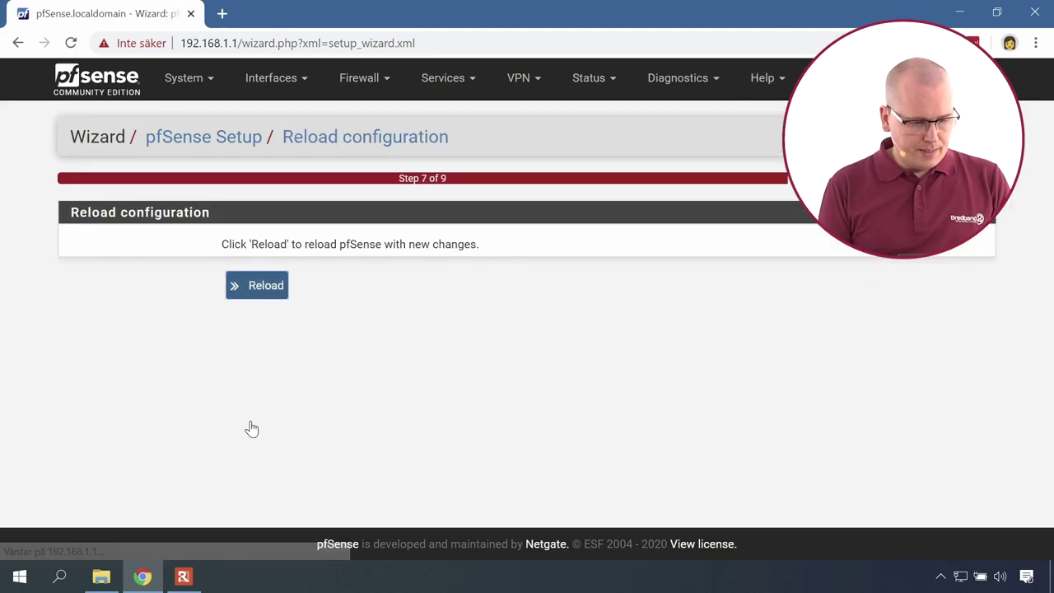
# Reload pfSense with the new configuration and check for updates to reach the 192.168.10.1 login.
pyautogui.click(263, 290)
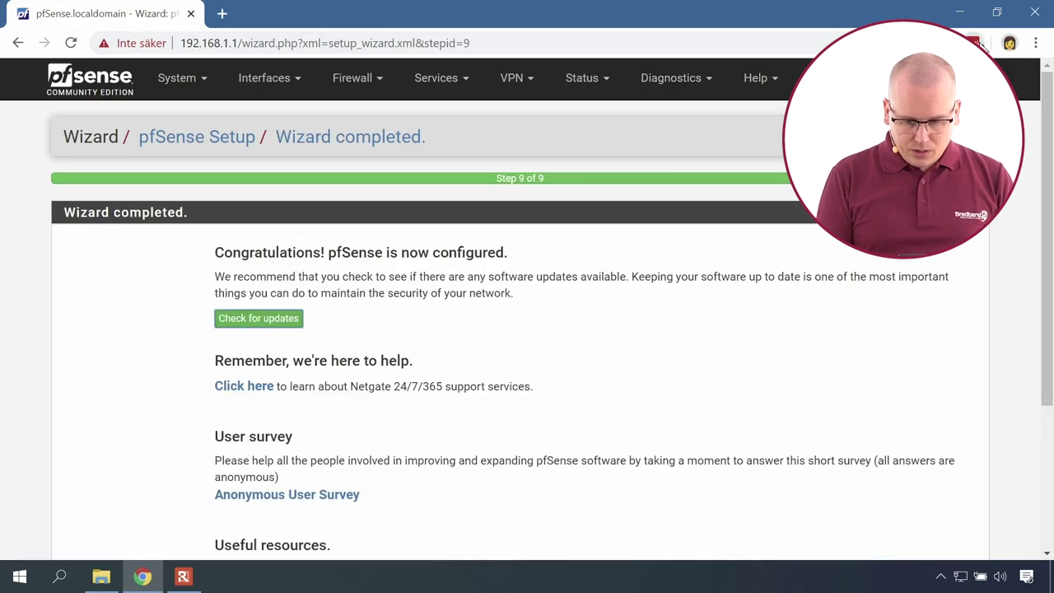
pyautogui.click(976, 43)
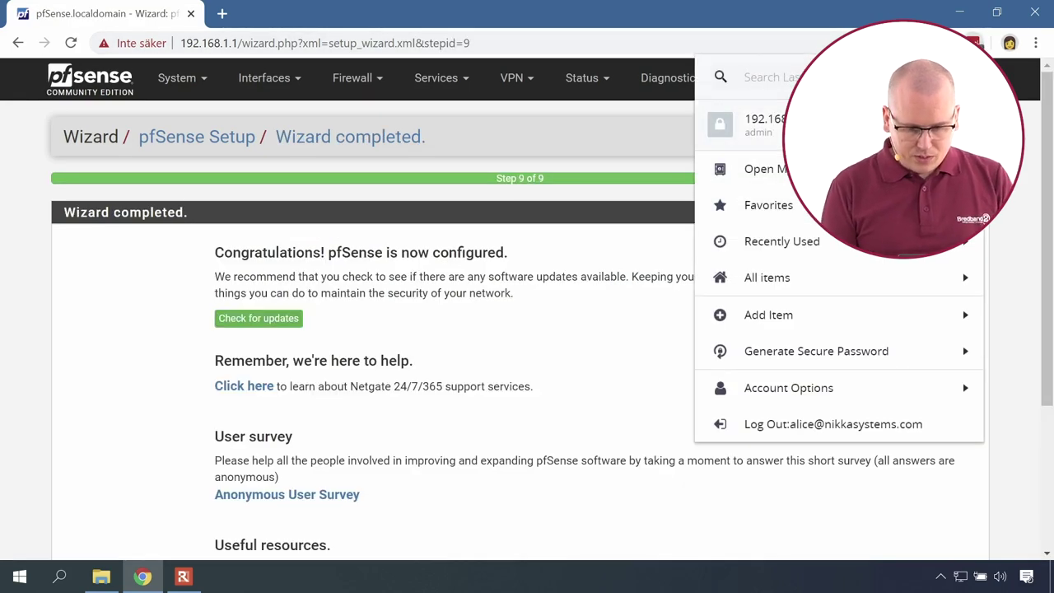
pyautogui.click(622, 282)
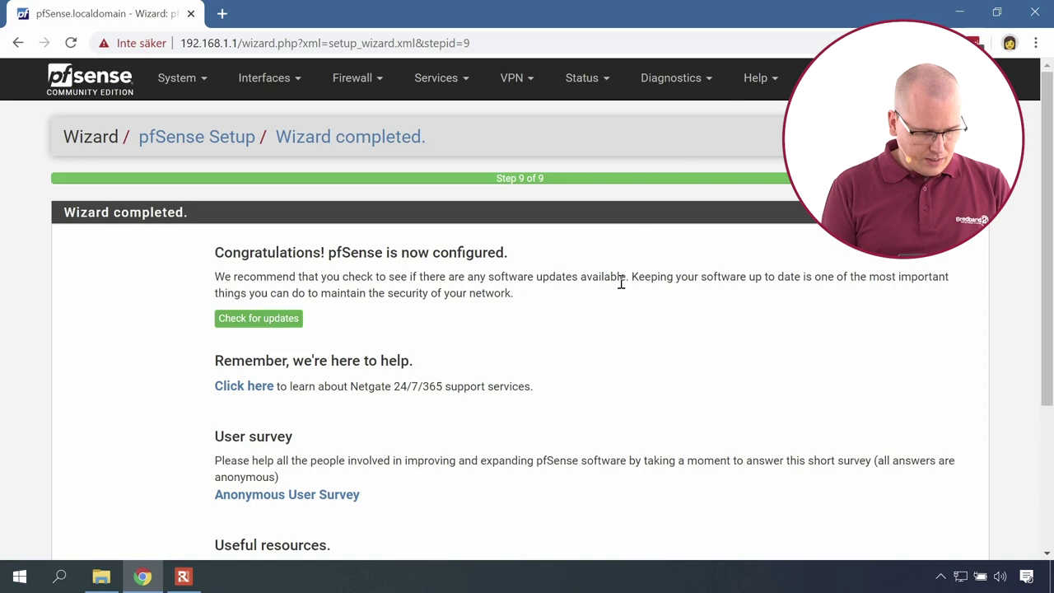
pyautogui.scroll(-1, 622, 281)
pyautogui.click(281, 285)
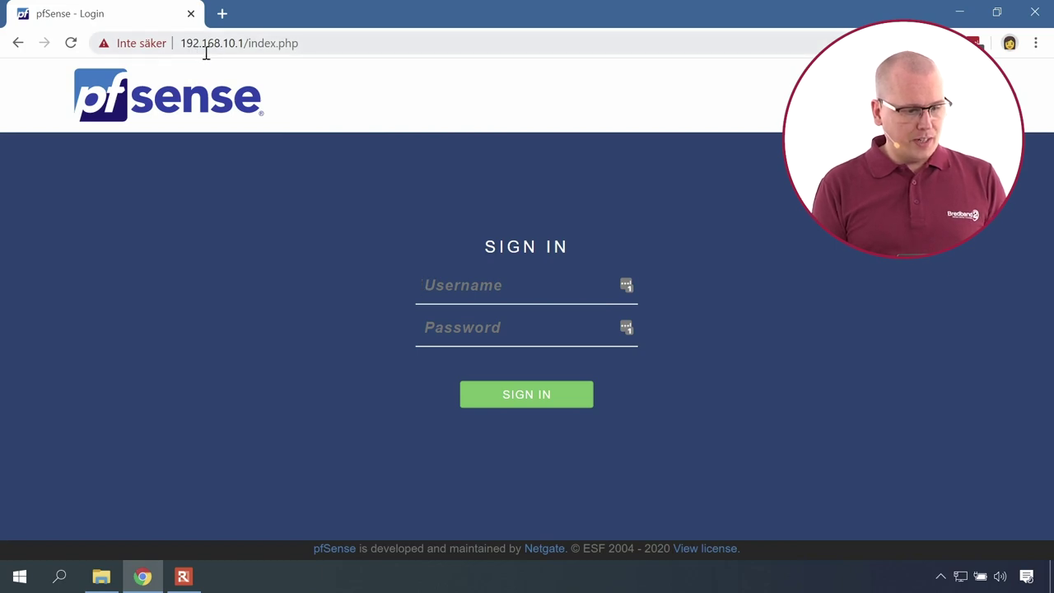
# Sign in as admin using the LastPass-saved pfSense login.
pyautogui.click(624, 288)
pyautogui.click(509, 403)
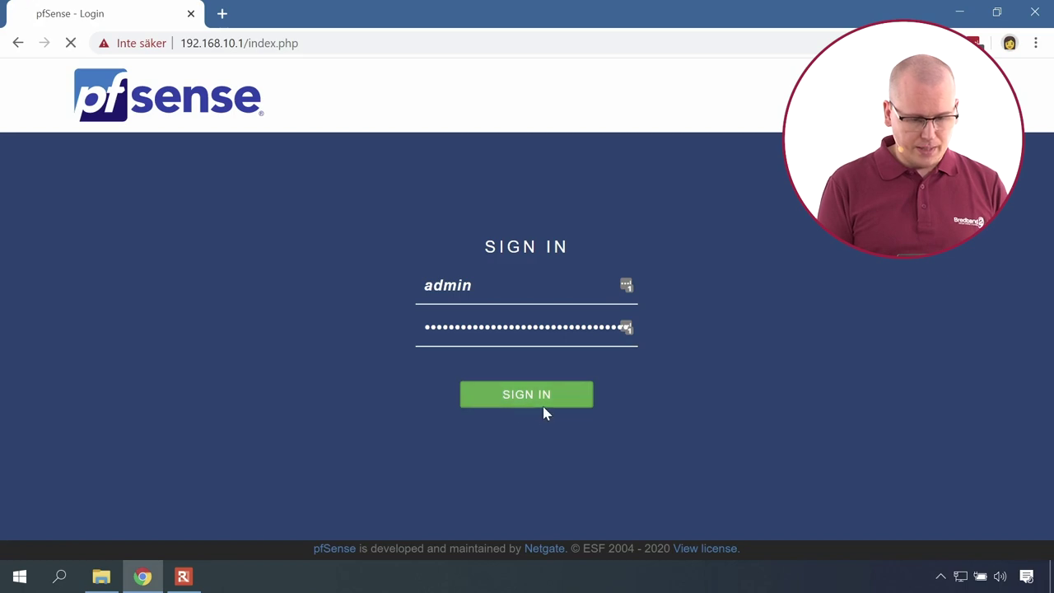
pyautogui.click(542, 406)
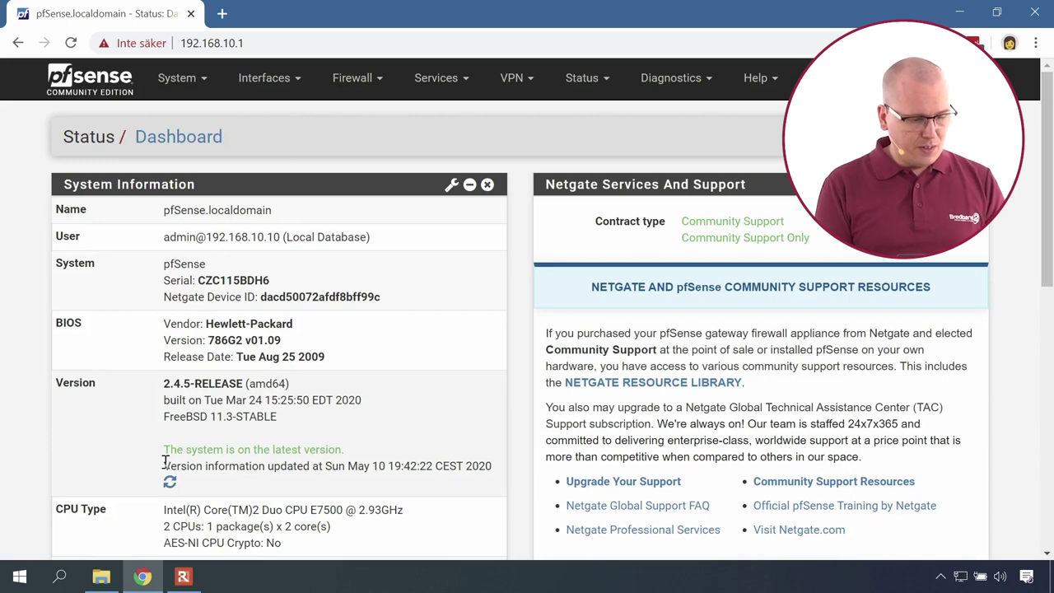
# Check the dashboard's latest-version status and the WAN and LAN interface addresses.
pyautogui.moveTo(163, 449); pyautogui.dragTo(353, 455)
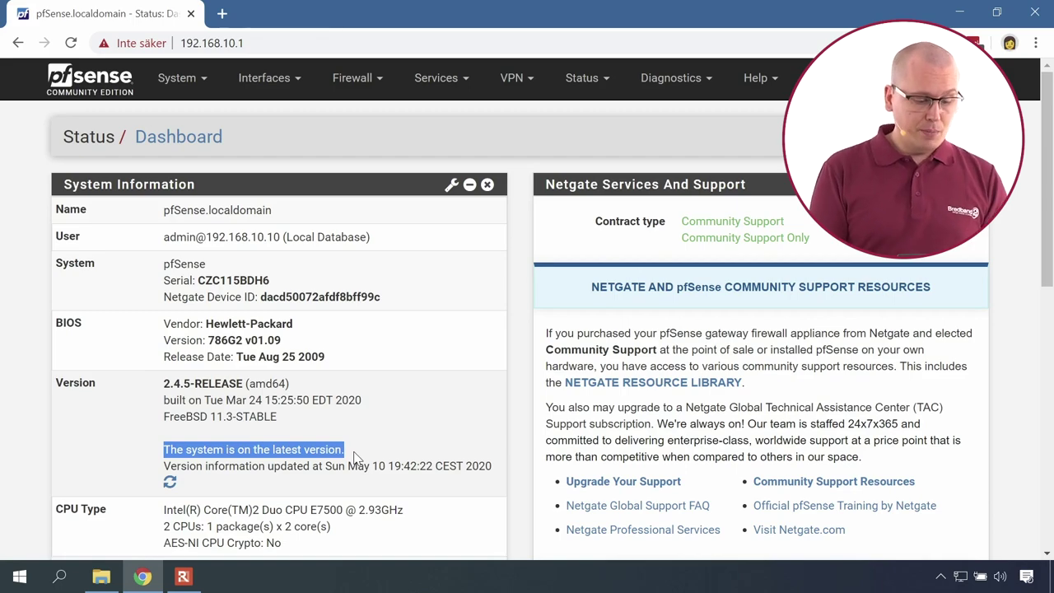
pyautogui.click(354, 457)
pyautogui.scroll(-2, 354, 458)
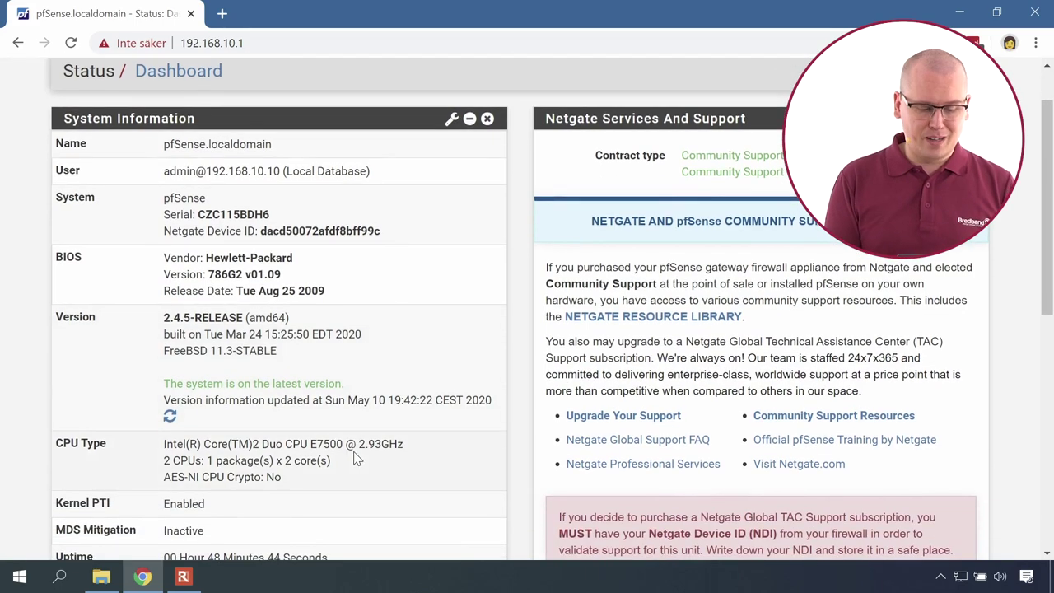
pyautogui.scroll(-5, 354, 458)
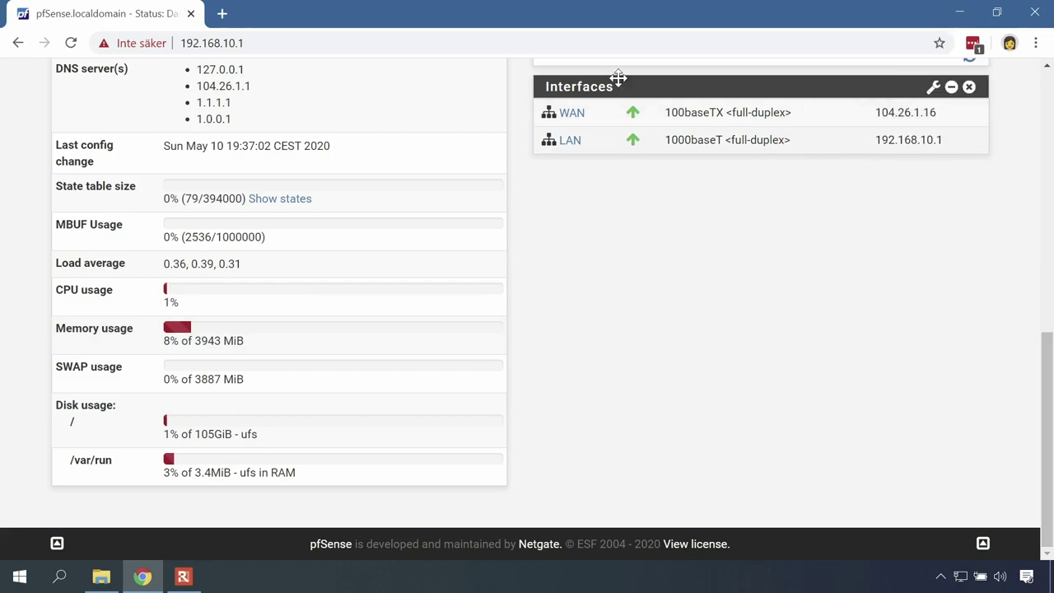
# Load sweclockers.com in a new tab to confirm internet access, then return to the dashboard.
pyautogui.hotkey('ctrl', 't')
pyautogui.write('s')
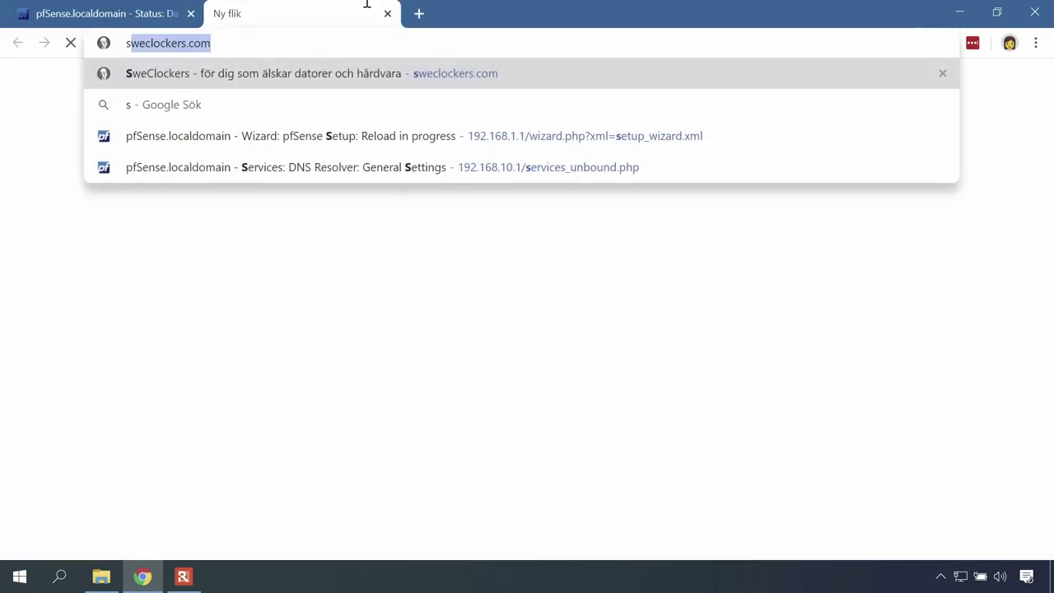
pyautogui.press('Return')
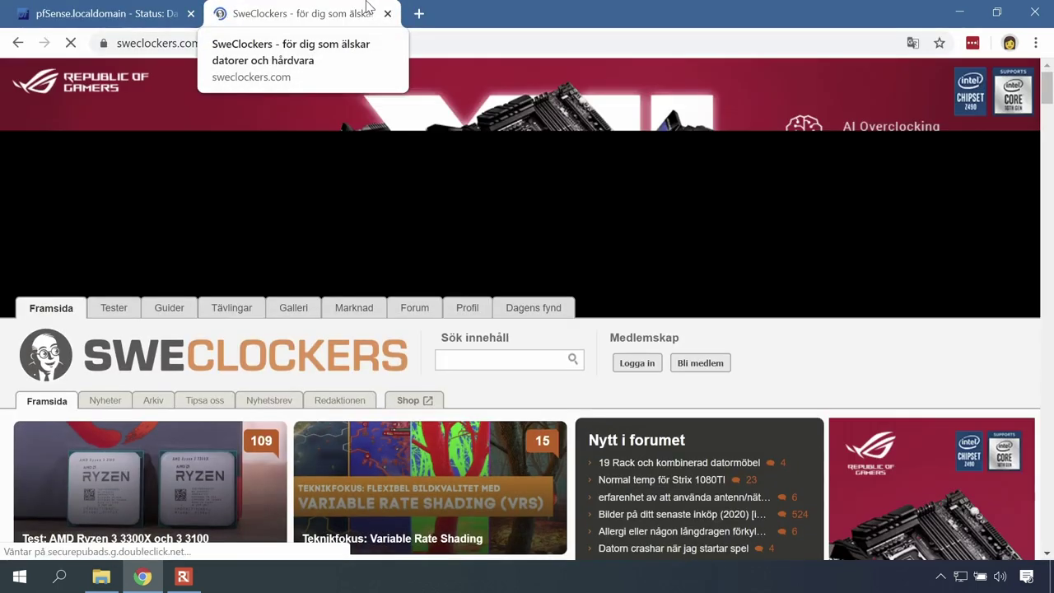
pyautogui.click(165, 9)
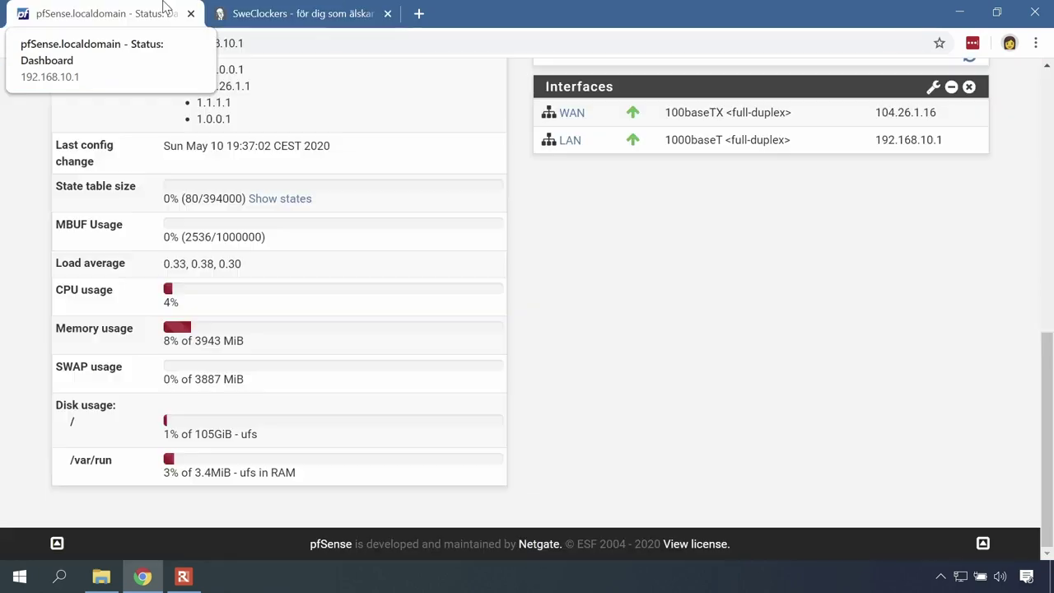
# List the Available Packages in Package Manager, such as acme, apcupsd, arping and arpwatch.
pyautogui.scroll(8, 830, 306)
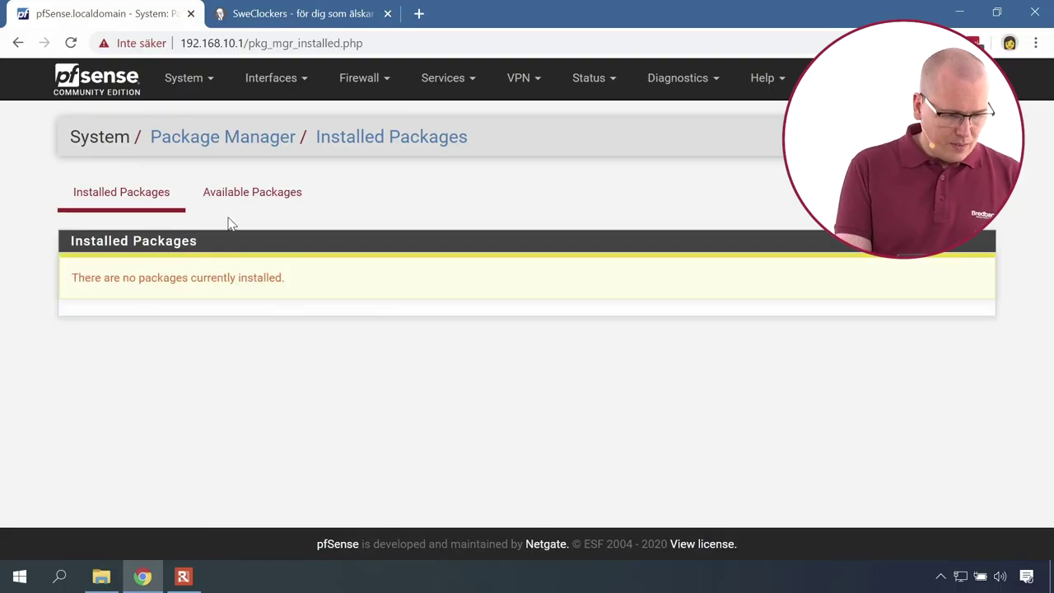
pyautogui.click(257, 193)
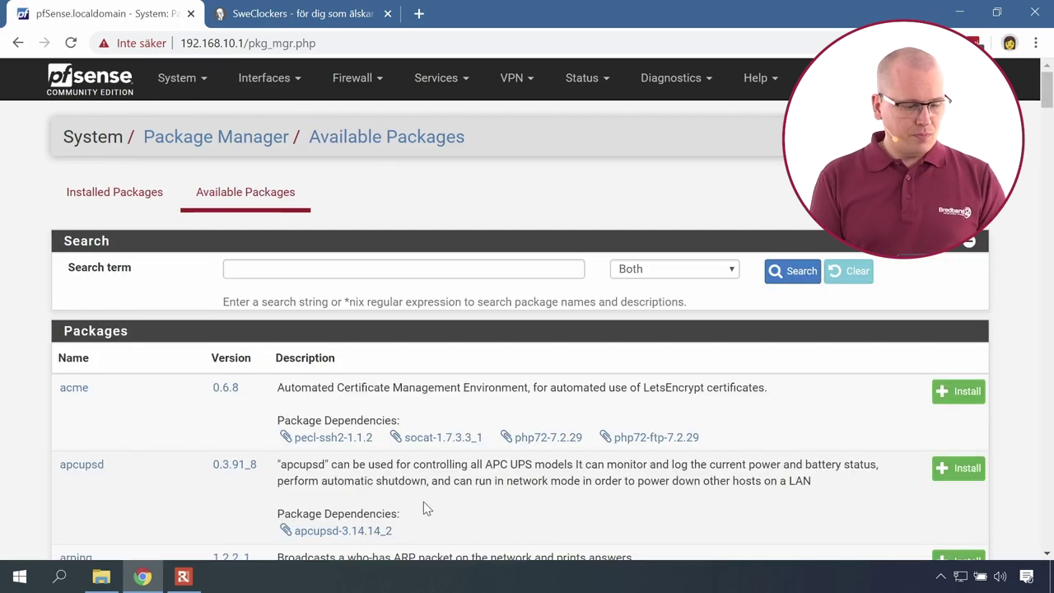
pyautogui.scroll(-2, 487, 360)
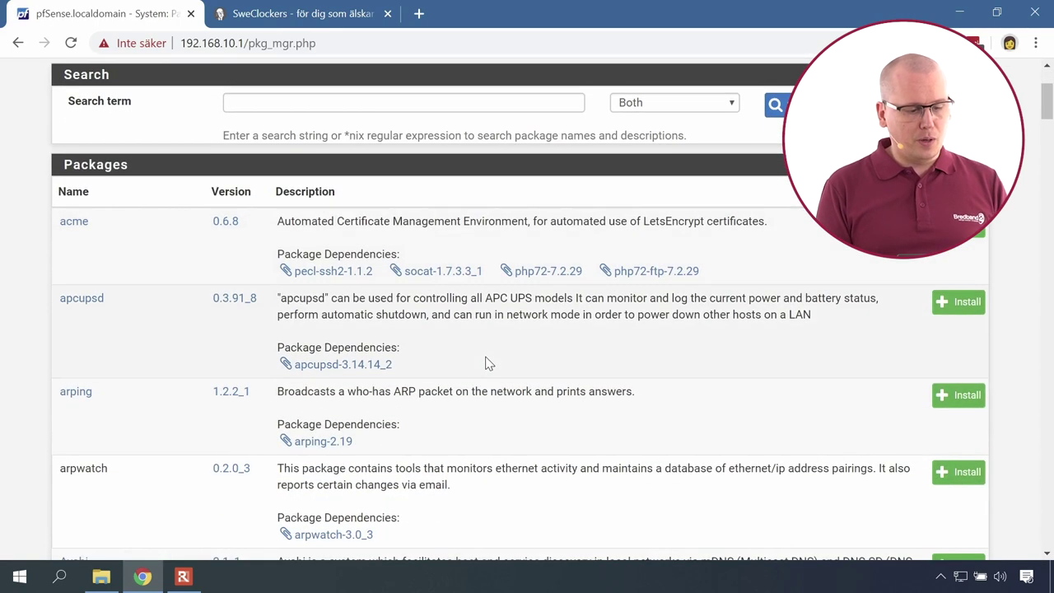